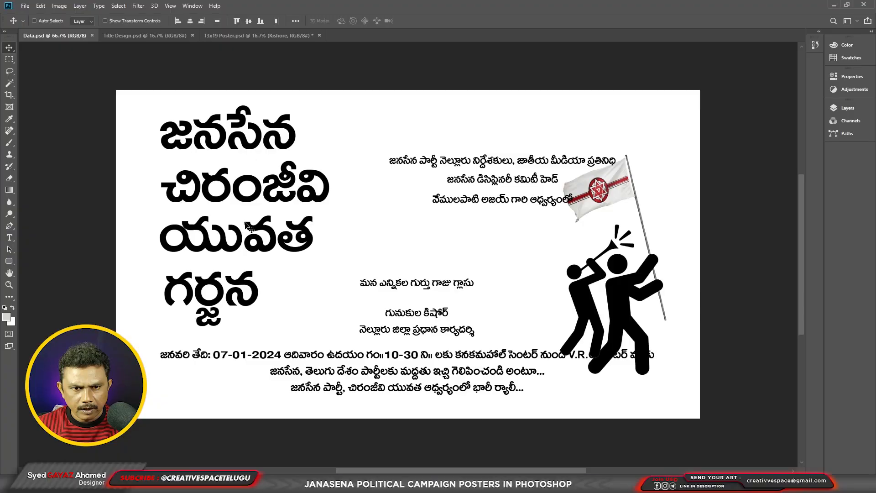
Look through Title Design.psd and 13x19 Poster.psd and check the poster's image size and resolution.
{"action": "key", "text": "ctrl+Tab"}
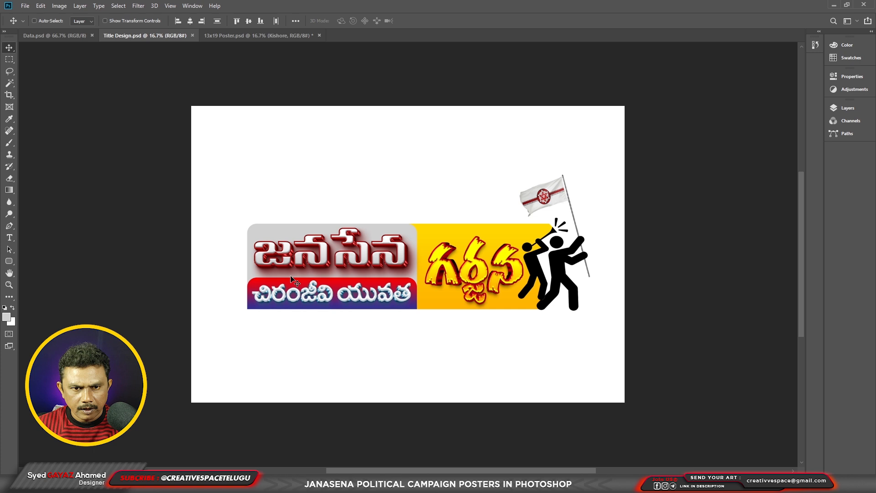
{"action": "key", "text": "ctrl+Tab"}
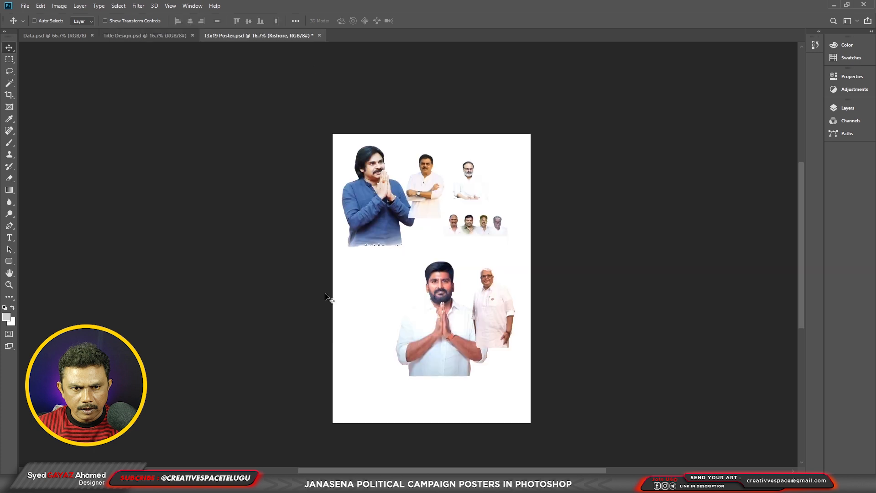
{"action": "key", "text": "ctrl+plus"}
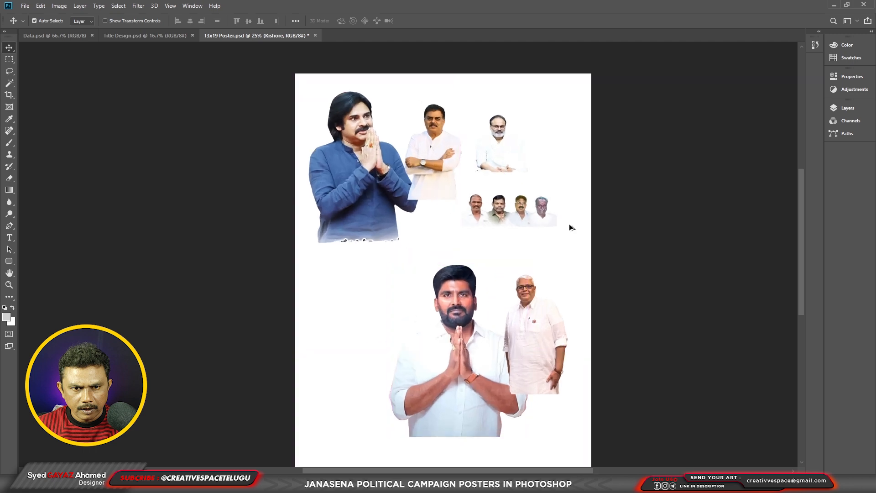
{"action": "key", "text": "ctrl+alt+i"}
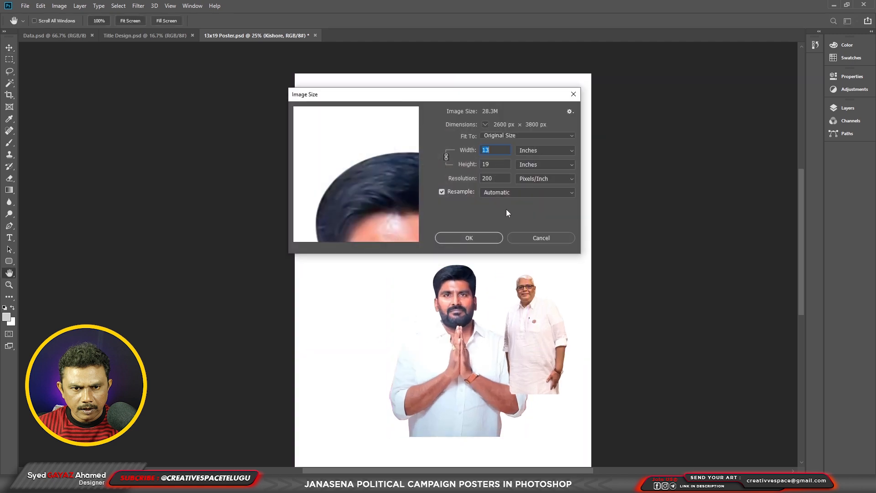
{"action": "left_click", "coordinate": [467, 240]}
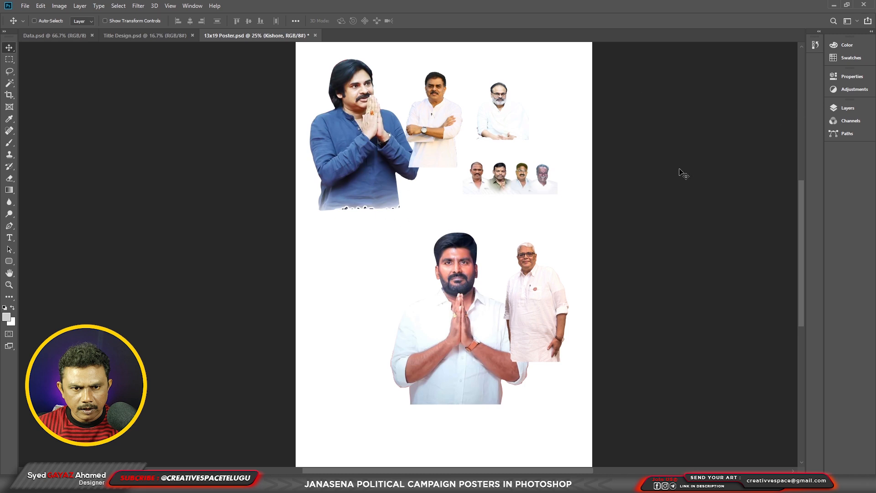
Preview the Glass layer, then move the Nadendla, Nagababu and small portrait-row cutouts down out of the poster's upper area.
{"action": "key", "text": "F7"}
{"action": "left_click", "coordinate": [724, 199]}
{"action": "left_click", "coordinate": [723, 199]}
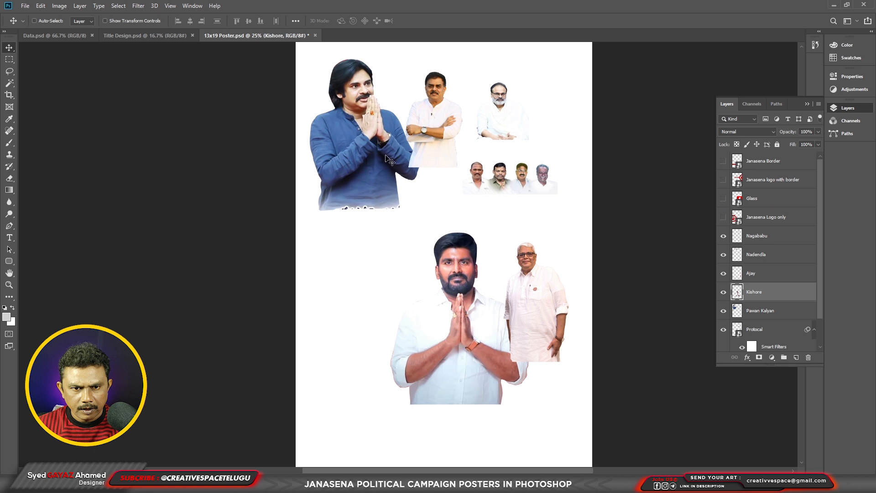
{"action": "right_click", "coordinate": [432, 123]}
{"action": "left_click", "coordinate": [449, 128]}
{"action": "left_click_drag", "start_coordinate": [450, 124], "coordinate": [466, 181]}
{"action": "left_click_drag", "start_coordinate": [521, 174], "coordinate": [526, 281]}
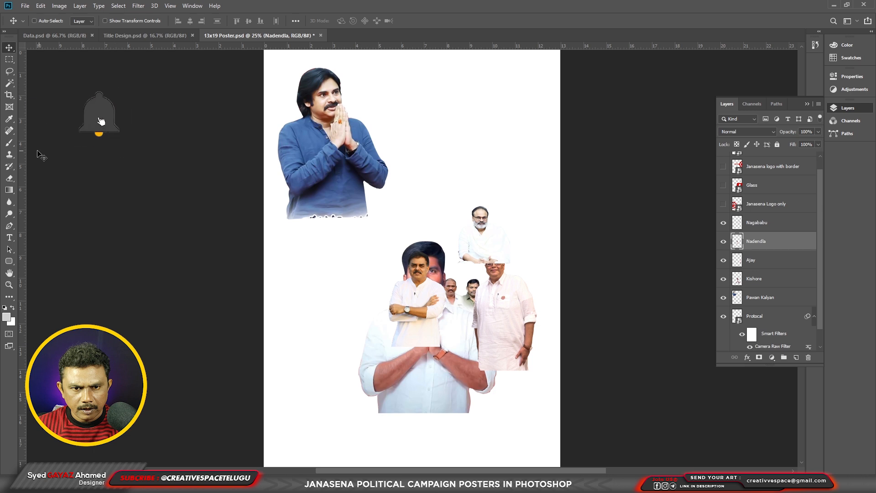
Place one vertical and one horizontal guide across the middle of the poster.
{"action": "left_click_drag", "start_coordinate": [25, 291], "coordinate": [418, 302]}
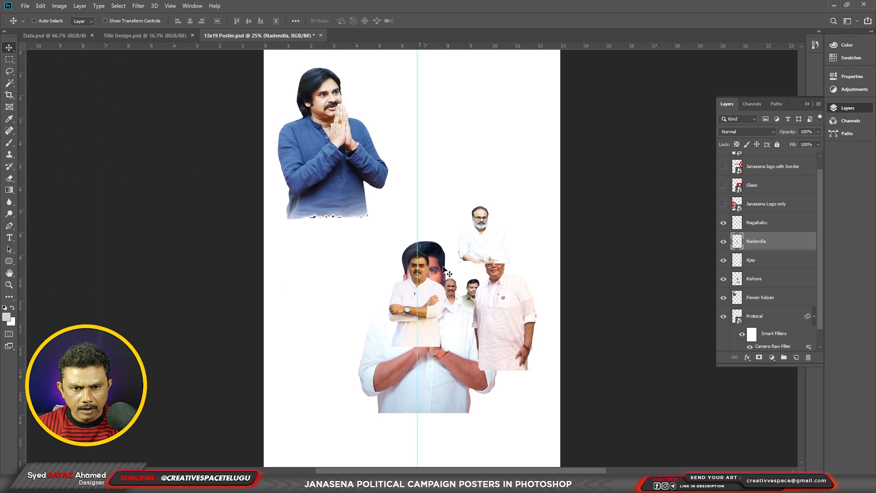
{"action": "left_click_drag", "start_coordinate": [425, 48], "coordinate": [456, 265]}
{"action": "key", "text": "ctrl+minus"}
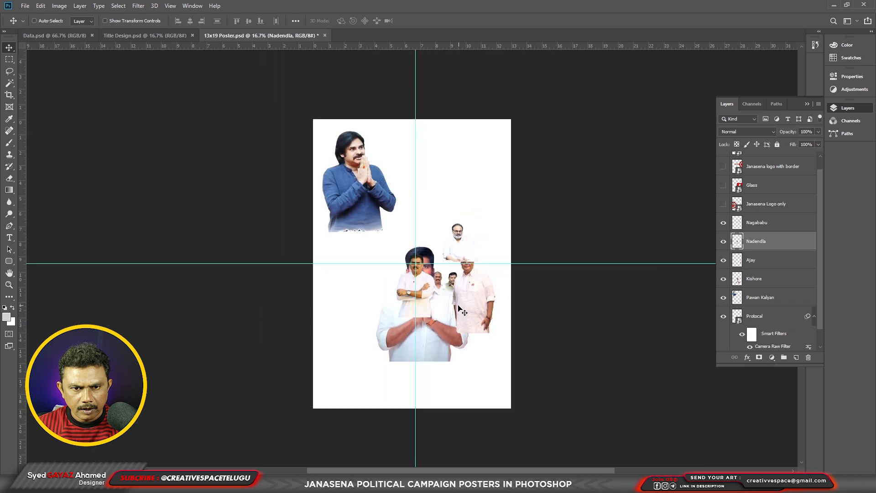
Make a rectangular selection slightly inside the poster's edges and adjust it with Transform Selection for an even margin.
{"action": "left_click", "coordinate": [9, 61]}
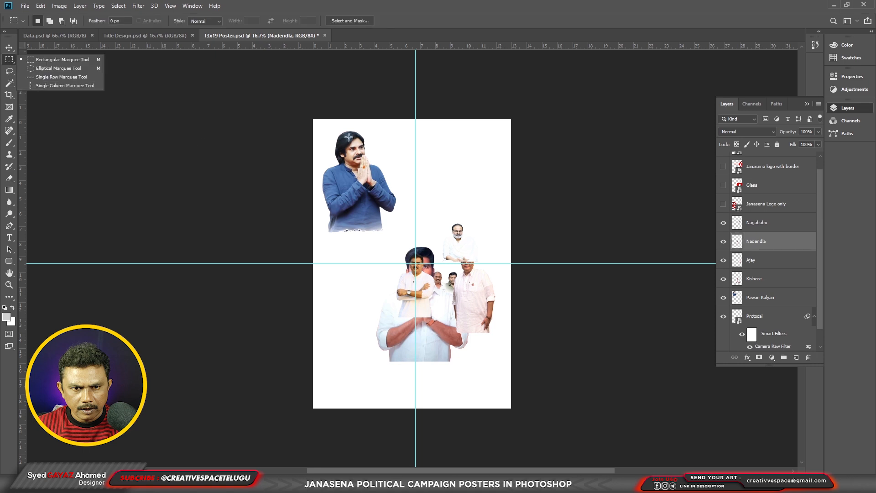
{"action": "left_click_drag", "start_coordinate": [319, 127], "coordinate": [504, 402]}
{"action": "key", "text": "ctrl+plus"}
{"action": "right_click", "coordinate": [467, 280]}
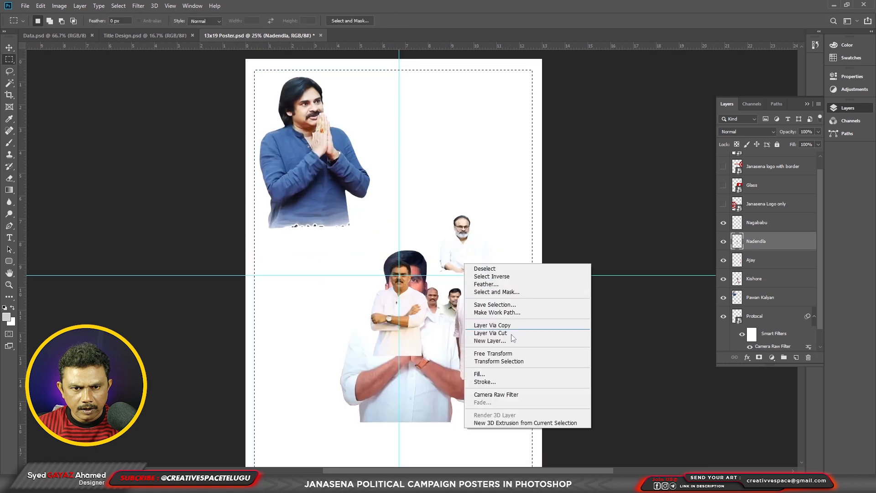
{"action": "left_click", "coordinate": [505, 361]}
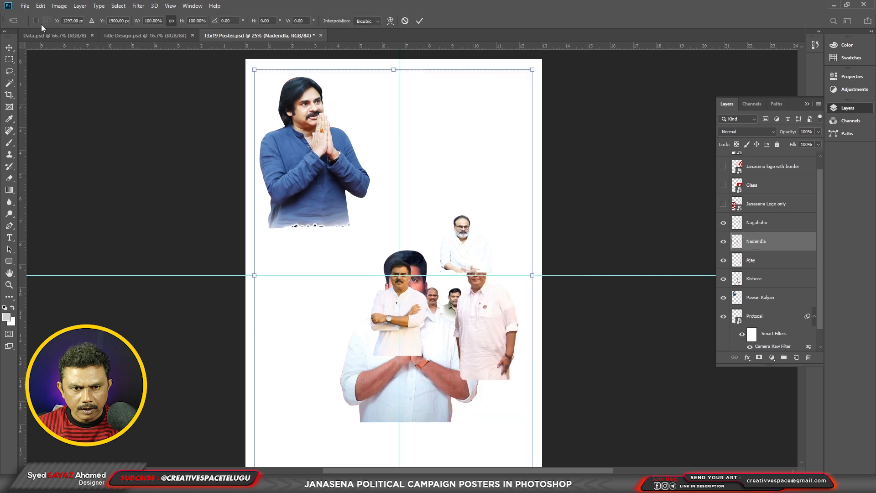
{"action": "key", "text": "Return"}
{"action": "key", "text": "ctrl+minus"}
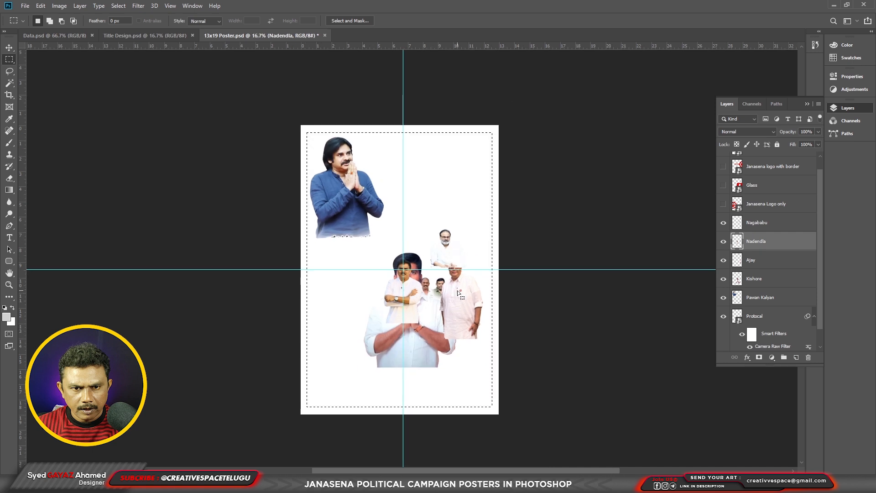
Invert the selection, fill the outer margin with the light grey foreground colour, and deselect.
{"action": "key", "text": "ctrl+shift+i"}
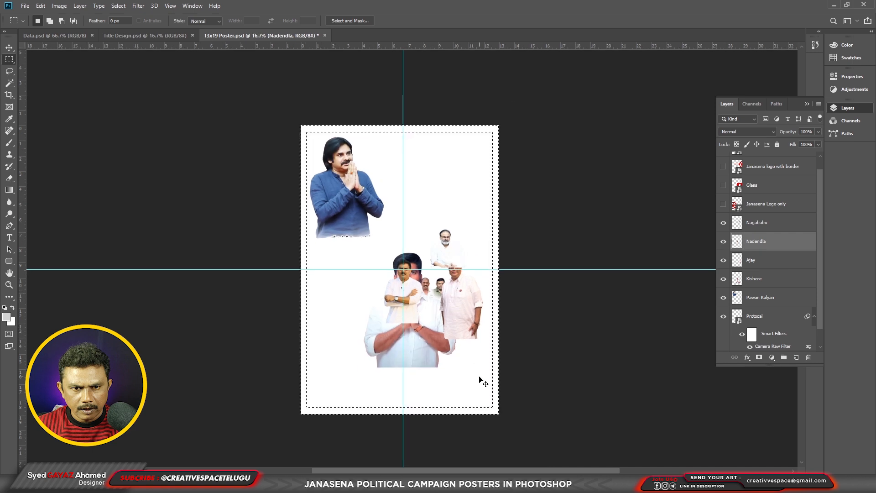
{"action": "key", "text": "alt+BackSpace"}
{"action": "key", "text": "ctrl+d"}
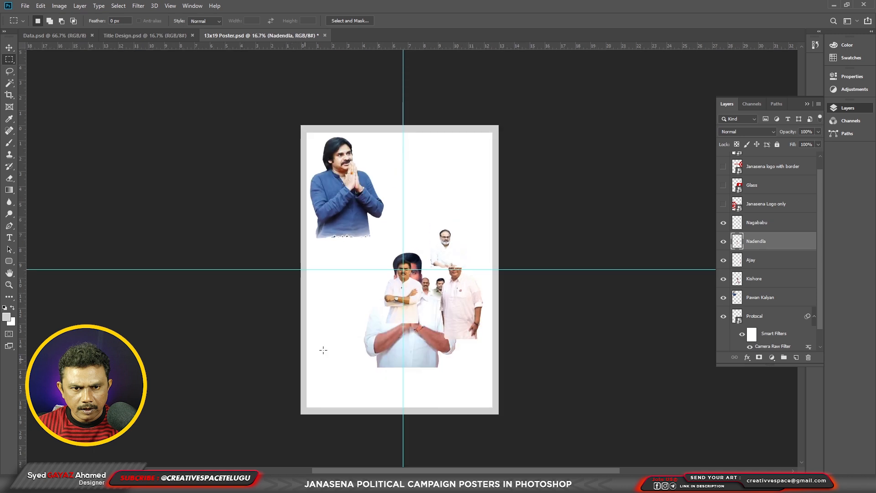
Fade the ragged bottom edge of the Pawan Kalyan cutout with a soft eraser at size 1000.
{"action": "key", "text": "v"}
{"action": "left_click", "coordinate": [349, 194], "text": "ctrl"}
{"action": "key", "text": "ctrl+plus"}
{"action": "left_click", "coordinate": [309, 209], "text": "ctrl"}
{"action": "right_click", "coordinate": [309, 209]}
{"action": "left_click", "coordinate": [333, 214]}
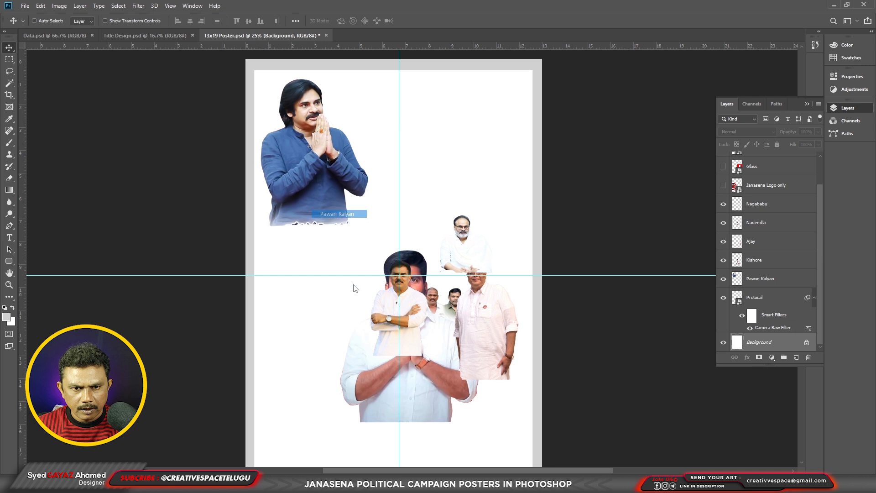
{"action": "key", "text": "e"}
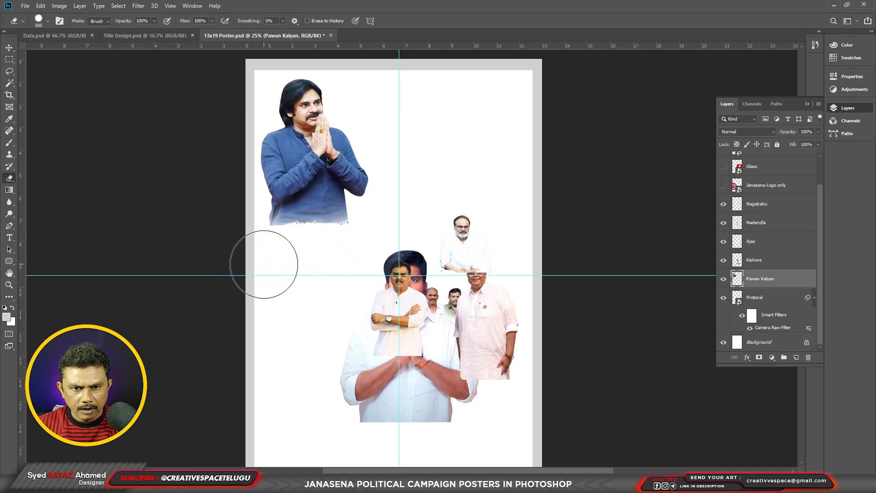
{"action": "key", "text": "bracketright"}
{"action": "key", "text": "bracketright"}
{"action": "key", "text": "bracketright"}
{"action": "key", "text": "bracketright"}
{"action": "left_click_drag", "start_coordinate": [323, 270], "coordinate": [307, 276]}
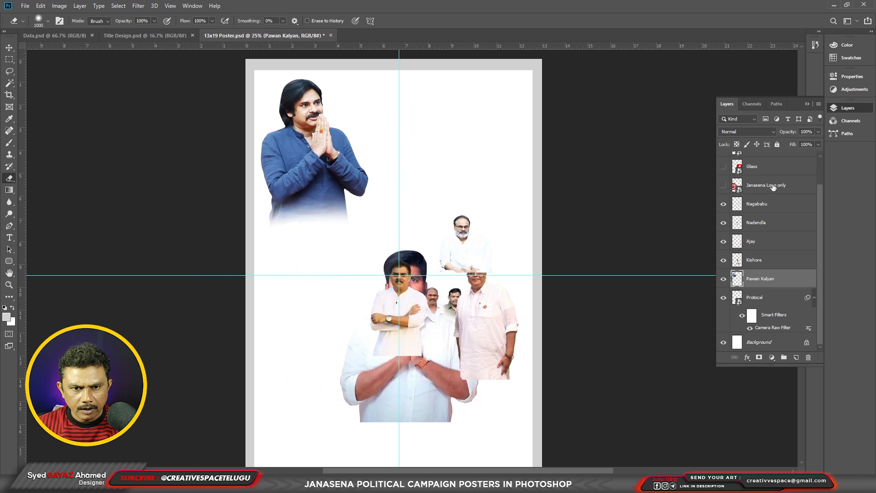
Show the Janasena Logo only layer, scale it down into the poster's upper-left corner, and send it behind Pawan Kalyan.
{"action": "left_click", "coordinate": [724, 185]}
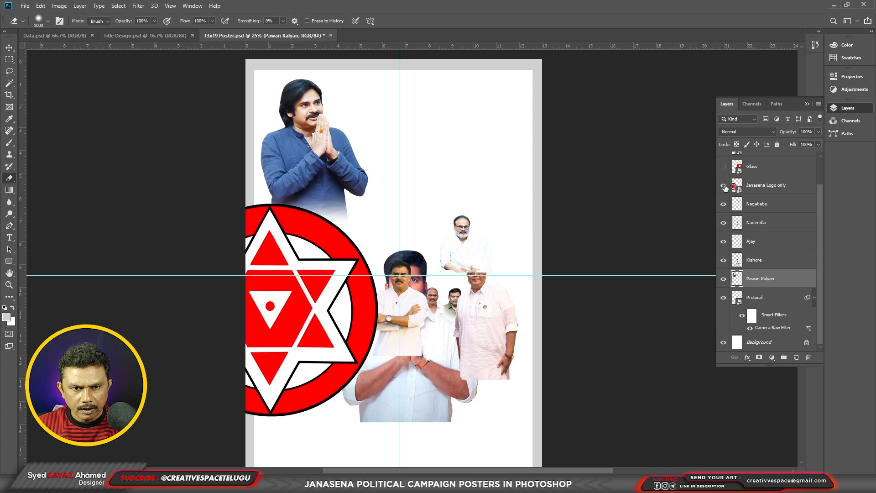
{"action": "key", "text": "v"}
{"action": "right_click", "coordinate": [310, 324]}
{"action": "left_click", "coordinate": [319, 328]}
{"action": "key", "text": "ctrl+t"}
{"action": "left_click_drag", "start_coordinate": [271, 311], "coordinate": [352, 184]}
{"action": "key", "text": "Return"}
{"action": "key", "text": "ctrl+shift+bracketleft"}
{"action": "right_click", "coordinate": [358, 107]}
{"action": "left_click", "coordinate": [365, 116]}
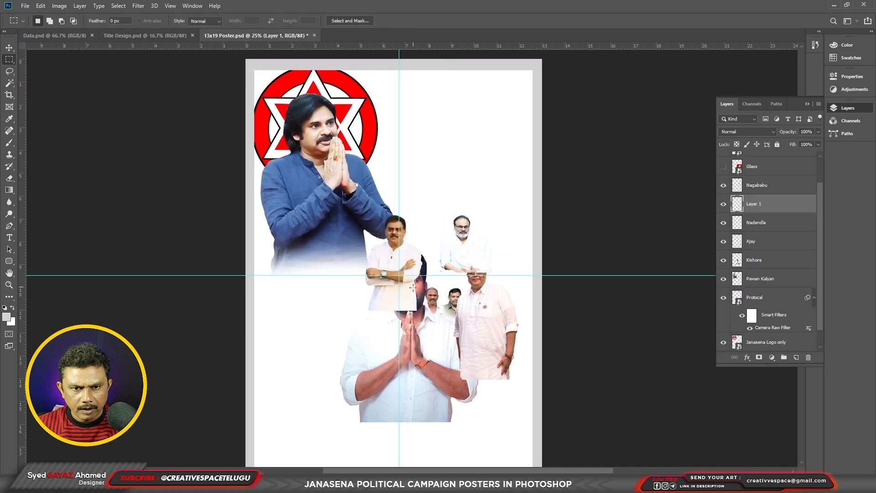
Move the Nadendla cutout up beside Pawan Kalyan's head and keep hidden duplicates of it as backups.
{"action": "key", "text": "v"}
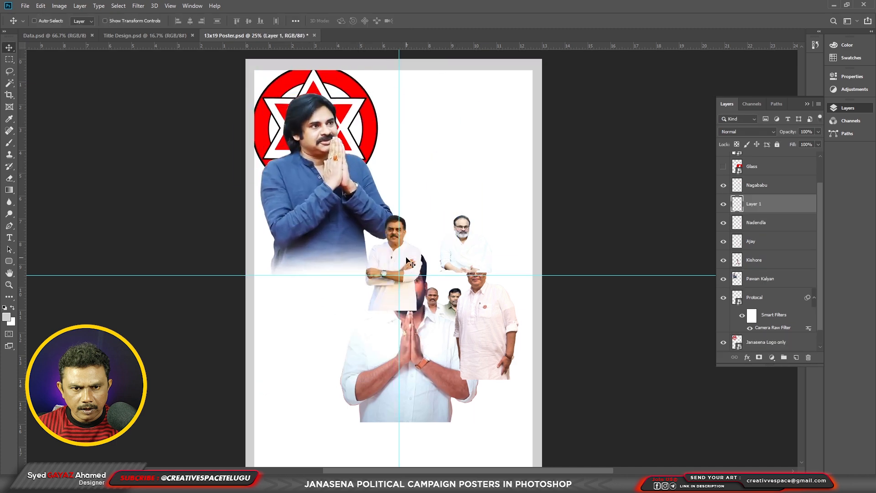
{"action": "left_click_drag", "start_coordinate": [413, 287], "coordinate": [498, 169]}
{"action": "scroll", "coordinate": [440, 140], "scroll_direction": "up", "scroll_amount": 1}
{"action": "key", "text": "ctrl+j"}
{"action": "key", "text": "ctrl+comma"}
{"action": "right_click", "coordinate": [410, 159]}
{"action": "left_click", "coordinate": [422, 164]}
{"action": "key", "text": "ctrl+comma"}
Fade the lower part of the visible Nadendla cutout on Layer 1 using a smaller soft eraser.
{"action": "right_click", "coordinate": [419, 183]}
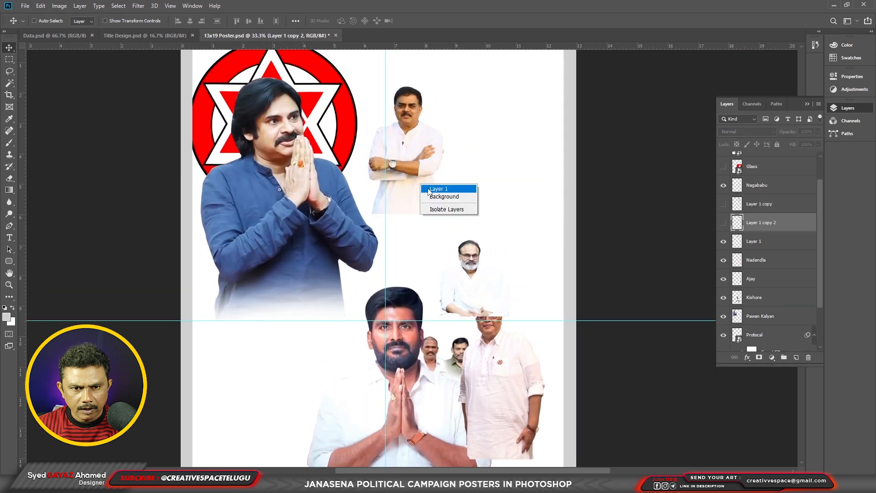
{"action": "left_click", "coordinate": [434, 188]}
{"action": "key", "text": "e"}
{"action": "key", "text": "bracketleft"}
{"action": "key", "text": "bracketleft"}
{"action": "key", "text": "bracketleft"}
{"action": "key", "text": "bracketleft"}
{"action": "mouse_move", "coordinate": [328, 189]}
{"action": "left_mouse_down"}
{"action": "mouse_move", "coordinate": [470, 215]}
{"action": "mouse_move", "coordinate": [385, 187]}
{"action": "mouse_move", "coordinate": [372, 236]}
{"action": "left_mouse_up"}
{"action": "key", "text": "bracketleft"}
{"action": "key", "text": "bracketleft"}
{"action": "key", "text": "bracketleft"}
Reposition and scale down the faded Nadendla cutout beside Pawan Kalyan's head.
{"action": "key", "text": "ctrl+t"}
{"action": "left_click_drag", "start_coordinate": [431, 133], "coordinate": [411, 126]}
{"action": "left_click_drag", "start_coordinate": [440, 196], "coordinate": [427, 180]}
{"action": "key", "text": "Return"}
Move the Nagababu cutout directly below the Nadendla portrait and keep a hidden duplicate of its layer.
{"action": "left_click_drag", "start_coordinate": [484, 364], "coordinate": [484, 288]}
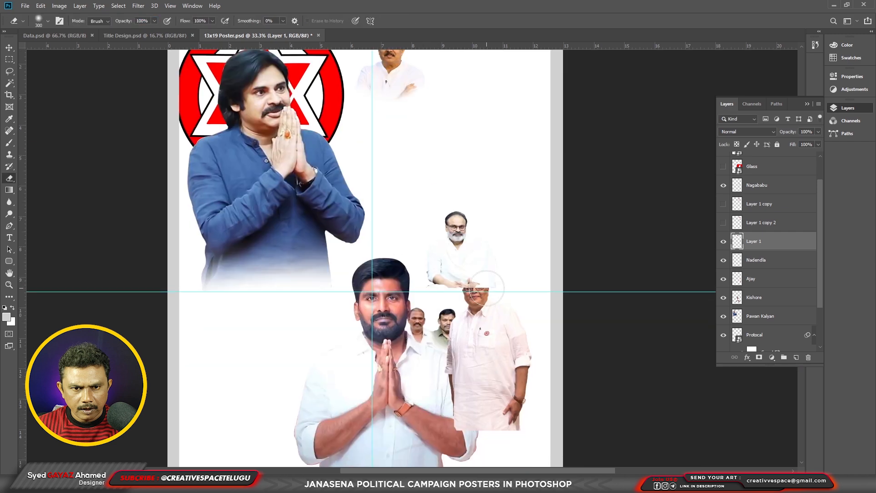
{"action": "key", "text": "v"}
{"action": "right_click", "coordinate": [458, 251]}
{"action": "left_click", "coordinate": [473, 256]}
{"action": "left_click_drag", "start_coordinate": [470, 238], "coordinate": [438, 373]}
{"action": "left_click_drag", "start_coordinate": [438, 372], "coordinate": [456, 264]}
{"action": "left_click", "coordinate": [757, 204]}
Fade out the lower part of the Nagababu cutout with the soft eraser and hide the rulers.
{"action": "key", "text": "e"}
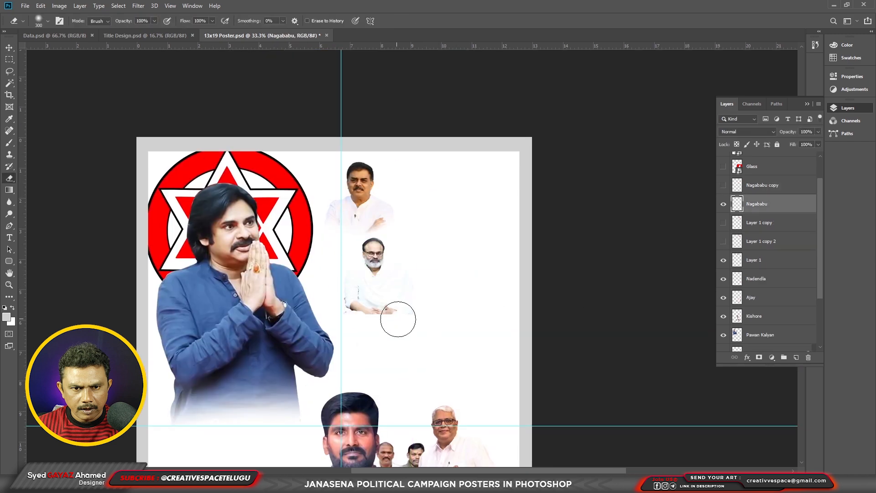
{"action": "key", "text": "v"}
{"action": "key", "text": "ctrl+r"}
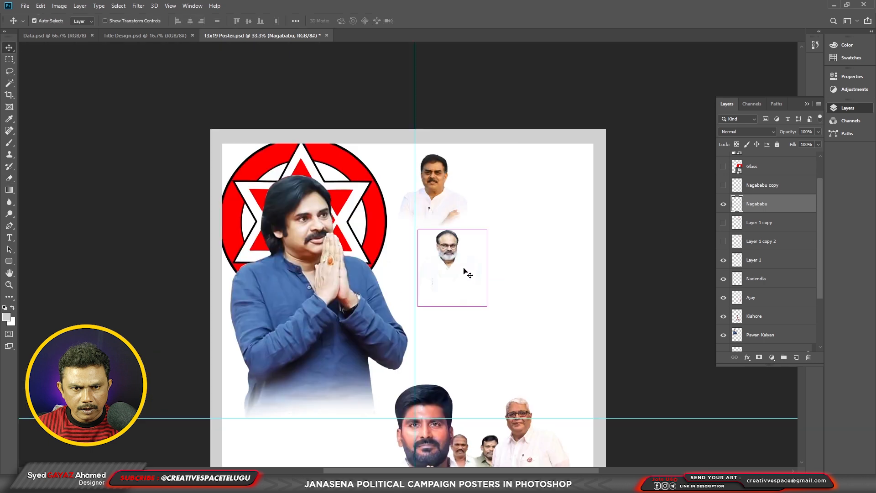
Enlarge the Nagababu cutout beside the Nadendla portrait and shift both portraits toward the poster's upper edge.
{"action": "key", "text": "ctrl+t"}
{"action": "left_click_drag", "start_coordinate": [495, 223], "coordinate": [514, 201]}
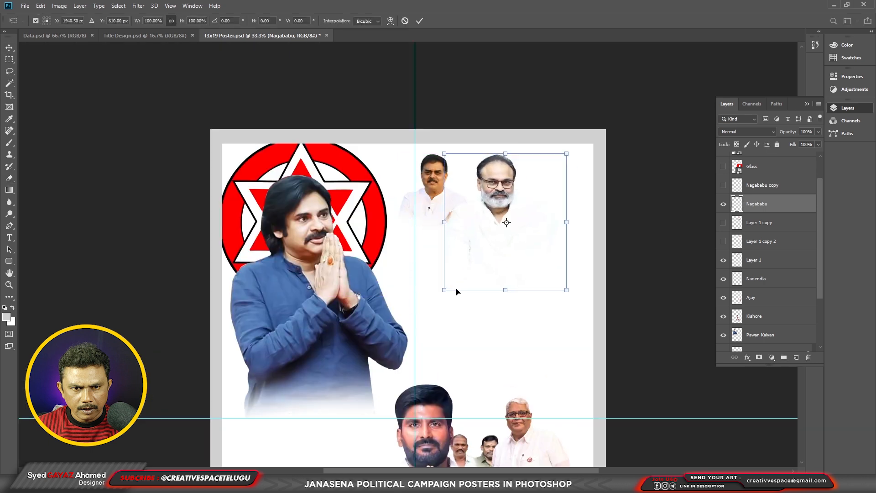
{"action": "left_click_drag", "start_coordinate": [443, 292], "coordinate": [460, 274]}
{"action": "key", "text": "Return"}
{"action": "left_click_drag", "start_coordinate": [497, 213], "coordinate": [483, 203]}
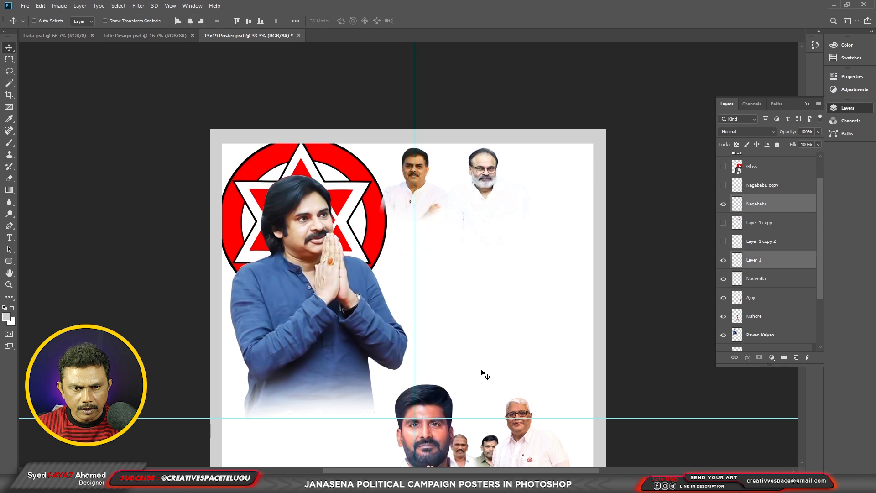
Move the four-portrait Protocal layer beside Nagababu, scale it to about 87%, and bring it to the front.
{"action": "scroll", "coordinate": [434, 313], "scroll_direction": "down", "scroll_amount": 3}
{"action": "right_click", "coordinate": [443, 395]}
{"action": "left_click", "coordinate": [449, 398]}
{"action": "left_click_drag", "start_coordinate": [449, 395], "coordinate": [392, 163]}
{"action": "key", "text": "ctrl+t"}
{"action": "left_click_drag", "start_coordinate": [534, 149], "coordinate": [518, 154]}
{"action": "left_click_drag", "start_coordinate": [463, 175], "coordinate": [519, 136]}
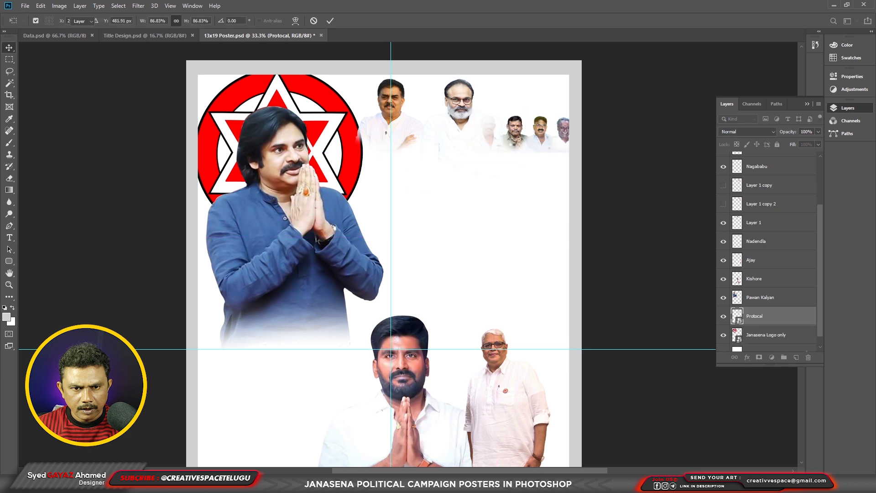
{"action": "key", "text": "Return"}
{"action": "key", "text": "ctrl+shift+]"}
{"action": "left_click_drag", "start_coordinate": [524, 149], "coordinate": [511, 149]}
Scale down the Nagababu and Nadendla portraits together and align the four small portraits beside them.
{"action": "right_click", "coordinate": [450, 103]}
{"action": "left_click", "coordinate": [458, 108]}
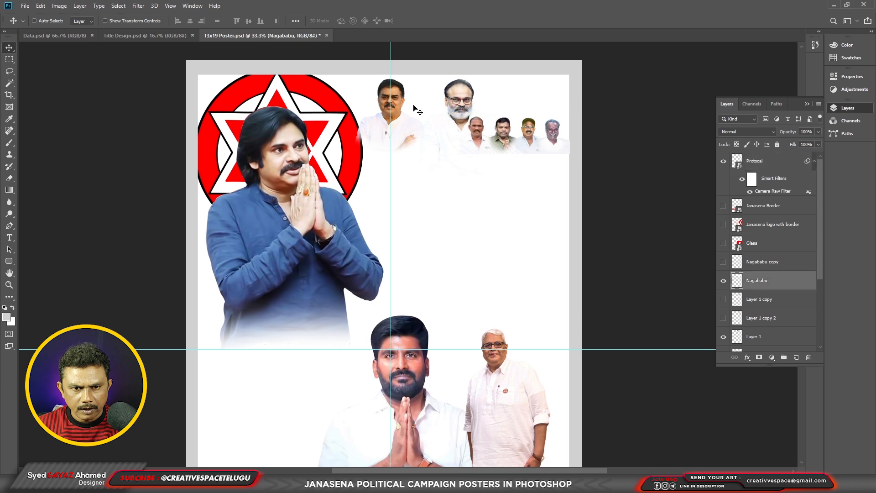
{"action": "left_click", "coordinate": [395, 104], "text": "ctrl+shift"}
{"action": "key", "text": "ctrl+t"}
{"action": "left_click_drag", "start_coordinate": [484, 80], "coordinate": [467, 93]}
{"action": "left_click_drag", "start_coordinate": [504, 147], "coordinate": [505, 140]}
Bring the layer holding the grey border to the front of the layer stack.
{"action": "right_click", "coordinate": [580, 154]}
{"action": "left_click", "coordinate": [587, 160]}
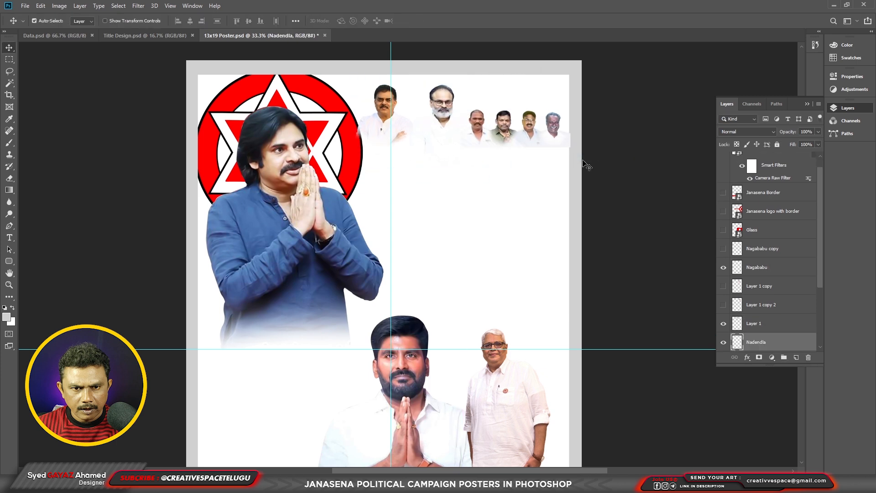
{"action": "key", "text": "ctrl+shift+]"}
Move the cutout of the grey-haired man in glasses toward the poster's centre and enlarge it considerably.
{"action": "left_click_drag", "start_coordinate": [392, 180], "coordinate": [390, 130]}
{"action": "left_click_drag", "start_coordinate": [475, 277], "coordinate": [453, 128]}
{"action": "right_click", "coordinate": [497, 231]}
{"action": "left_click", "coordinate": [510, 236]}
{"action": "left_click_drag", "start_coordinate": [511, 237], "coordinate": [467, 224]}
{"action": "left_click_drag", "start_coordinate": [466, 200], "coordinate": [445, 255]}
{"action": "key", "text": "ctrl+t"}
{"action": "left_click_drag", "start_coordinate": [475, 161], "coordinate": [533, 93]}
{"action": "key", "text": "Return"}
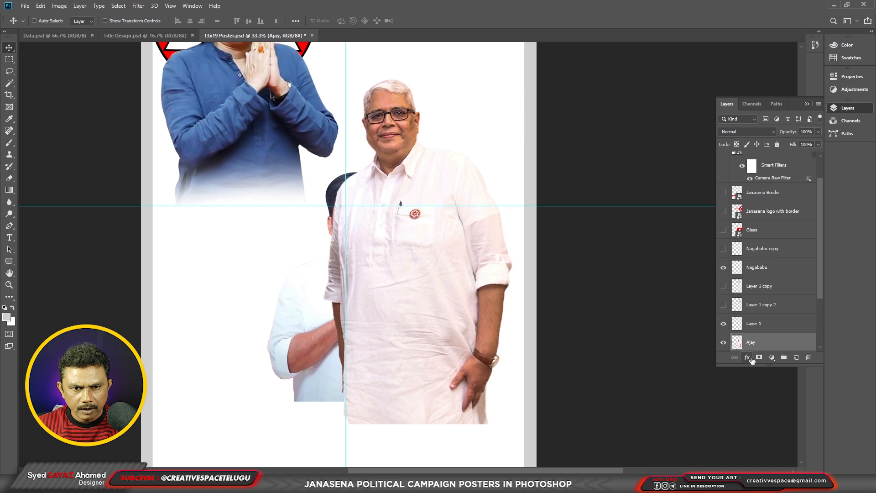
Fade the lower body of the grey-haired man into the background by erasing on a layer mask.
{"action": "key", "text": "e"}
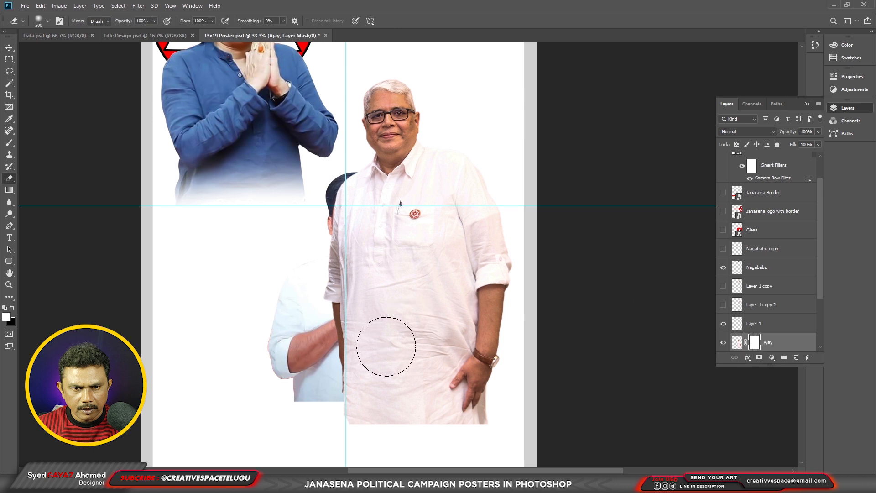
{"action": "mouse_move", "coordinate": [254, 329]}
{"action": "left_mouse_down"}
{"action": "mouse_move", "coordinate": [533, 363]}
{"action": "mouse_move", "coordinate": [479, 392]}
{"action": "mouse_move", "coordinate": [215, 296]}
{"action": "mouse_move", "coordinate": [377, 350]}
{"action": "mouse_move", "coordinate": [598, 255]}
{"action": "mouse_move", "coordinate": [430, 306]}
{"action": "mouse_move", "coordinate": [585, 232]}
{"action": "mouse_move", "coordinate": [360, 331]}
{"action": "mouse_move", "coordinate": [283, 245]}
{"action": "mouse_move", "coordinate": [533, 255]}
{"action": "mouse_move", "coordinate": [470, 302]}
{"action": "mouse_move", "coordinate": [261, 317]}
{"action": "left_mouse_up"}
{"action": "left_click", "coordinate": [8, 50]}
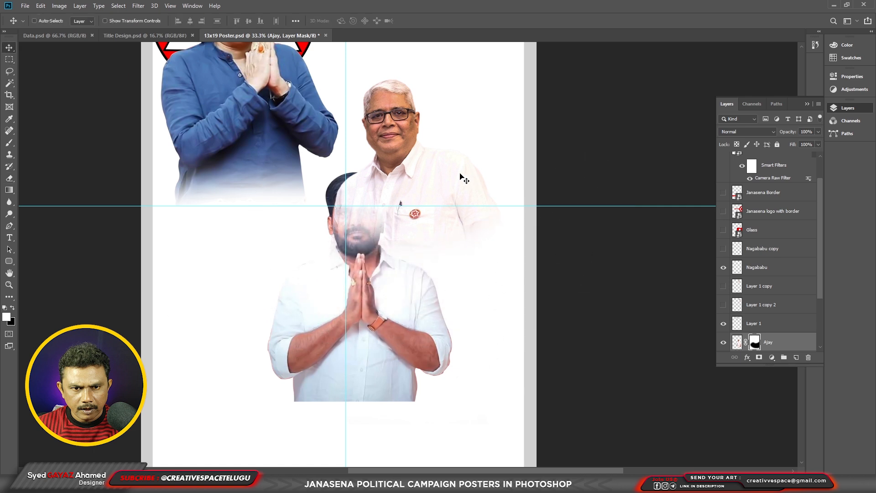
Position the grey-haired man in the poster's right half, beside the bearded man on the left, and adjust his size.
{"action": "left_click_drag", "start_coordinate": [464, 185], "coordinate": [456, 290]}
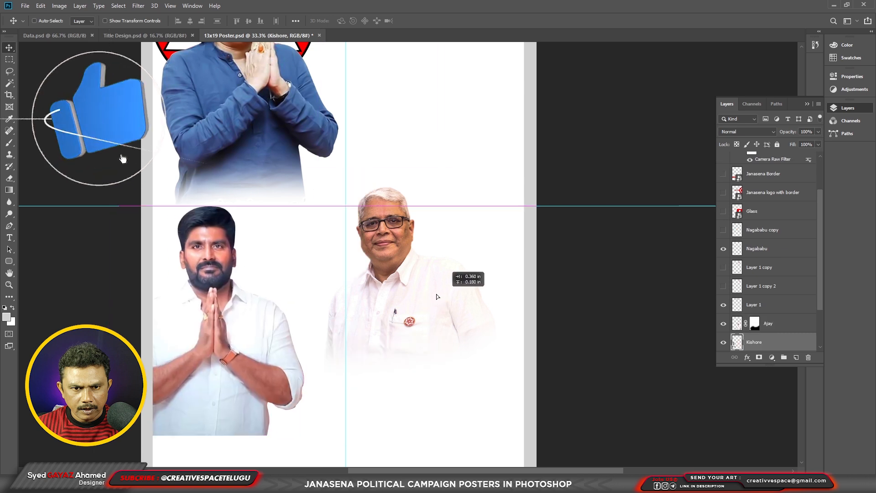
{"action": "left_click_drag", "start_coordinate": [529, 200], "coordinate": [544, 219]}
{"action": "key", "text": "Return"}
{"action": "right_click", "coordinate": [438, 298]}
{"action": "left_click", "coordinate": [416, 299]}
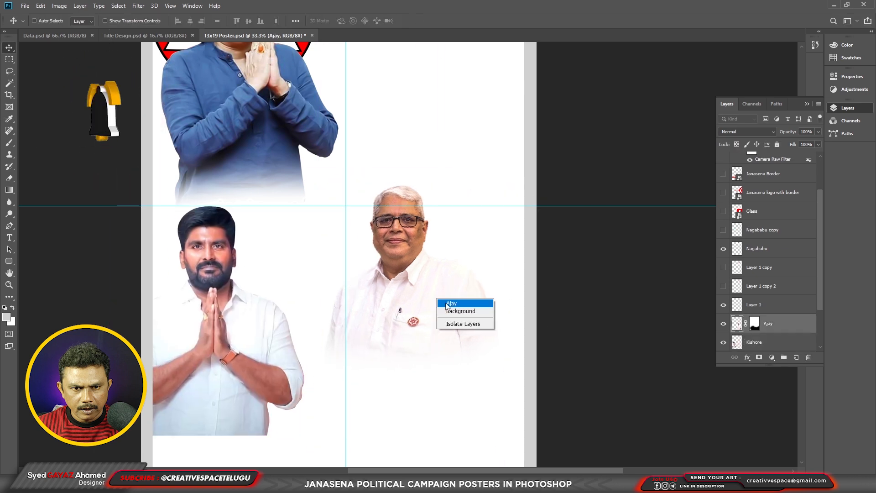
Move the grey-haired man slightly to the right and soften his lower body further by erasing on his layer mask.
{"action": "left_click_drag", "start_coordinate": [429, 314], "coordinate": [448, 307]}
{"action": "scroll", "coordinate": [448, 307], "scroll_direction": "down", "scroll_amount": 3}
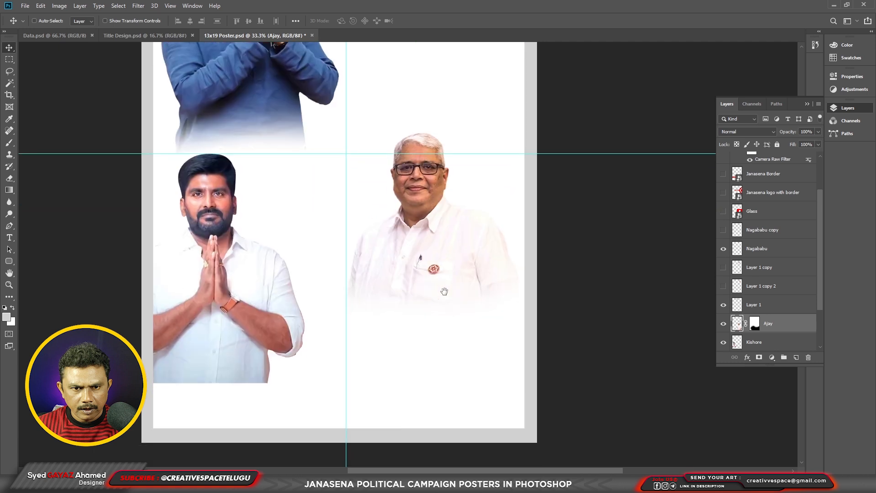
{"action": "key", "text": "e"}
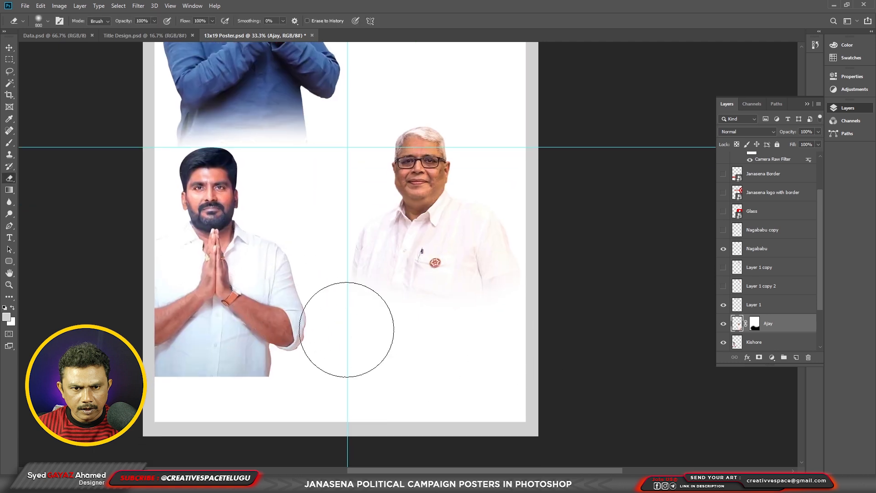
{"action": "left_click_drag", "start_coordinate": [368, 280], "coordinate": [375, 332]}
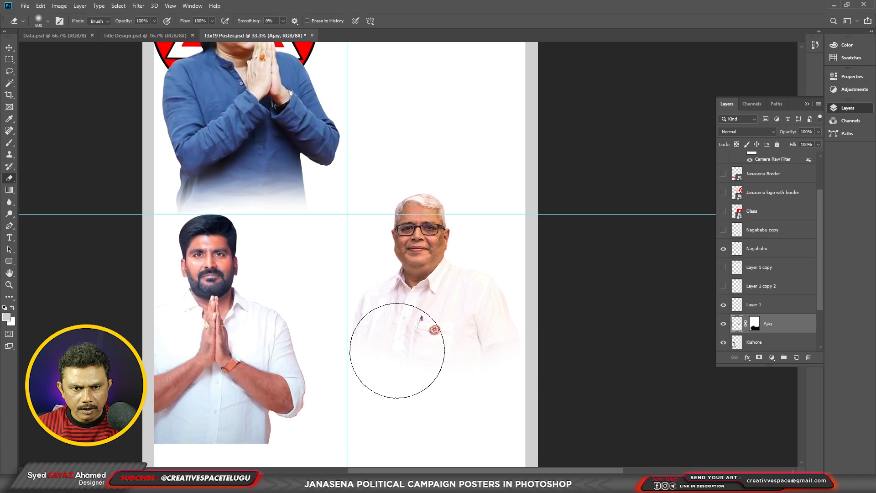
{"action": "mouse_move", "coordinate": [362, 252]}
{"action": "left_mouse_down"}
{"action": "mouse_move", "coordinate": [356, 380]}
{"action": "mouse_move", "coordinate": [361, 327]}
{"action": "left_mouse_up"}
Bring the Telugu title artwork from Title Design.psd into the poster and scale it down beside the leader in the blue shirt.
{"action": "left_click", "coordinate": [137, 38]}
{"action": "key", "text": "v"}
{"action": "left_click_drag", "start_coordinate": [428, 297], "coordinate": [428, 225]}
{"action": "left_click_drag", "start_coordinate": [486, 266], "coordinate": [494, 235]}
{"action": "key", "text": "ctrl+t"}
{"action": "left_click_drag", "start_coordinate": [51, 252], "coordinate": [278, 263]}
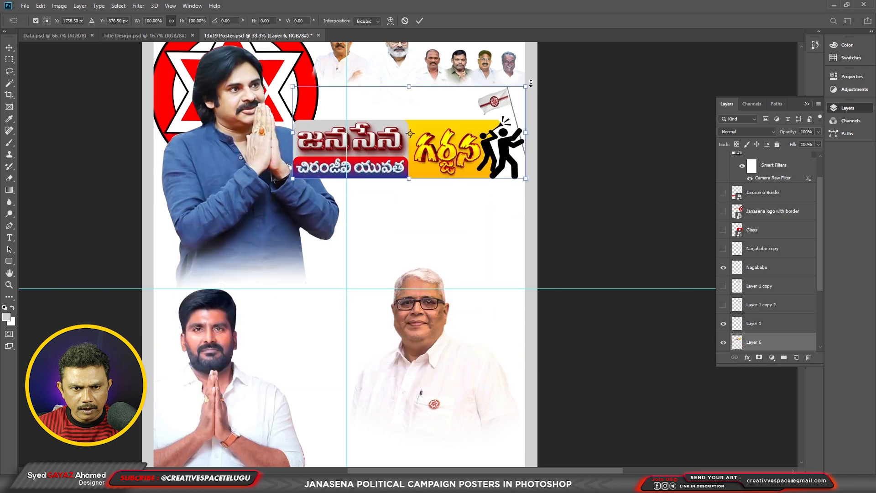
{"action": "left_click_drag", "start_coordinate": [460, 143], "coordinate": [471, 145]}
{"action": "key", "text": "Return"}
Shift the leader in the blue shirt and the round party logo behind him slightly to the left.
{"action": "left_click_drag", "start_coordinate": [353, 157], "coordinate": [354, 249]}
{"action": "right_click", "coordinate": [228, 299]}
{"action": "left_click", "coordinate": [256, 305]}
{"action": "left_click_drag", "start_coordinate": [283, 302], "coordinate": [272, 301]}
{"action": "left_click_drag", "start_coordinate": [307, 207], "coordinate": [293, 207]}
Reduce the title artwork slightly and fit it between the leader in blue and the poster's right border.
{"action": "right_click", "coordinate": [385, 248]}
{"action": "left_click", "coordinate": [397, 253]}
{"action": "left_click_drag", "start_coordinate": [397, 250], "coordinate": [392, 244]}
{"action": "key", "text": "ctrl+t"}
{"action": "left_click_drag", "start_coordinate": [512, 179], "coordinate": [521, 174]}
{"action": "left_click_drag", "start_coordinate": [428, 261], "coordinate": [459, 255]}
{"action": "left_click_drag", "start_coordinate": [456, 237], "coordinate": [462, 247]}
{"action": "key", "text": "Return"}
{"action": "left_click_drag", "start_coordinate": [299, 280], "coordinate": [308, 235]}
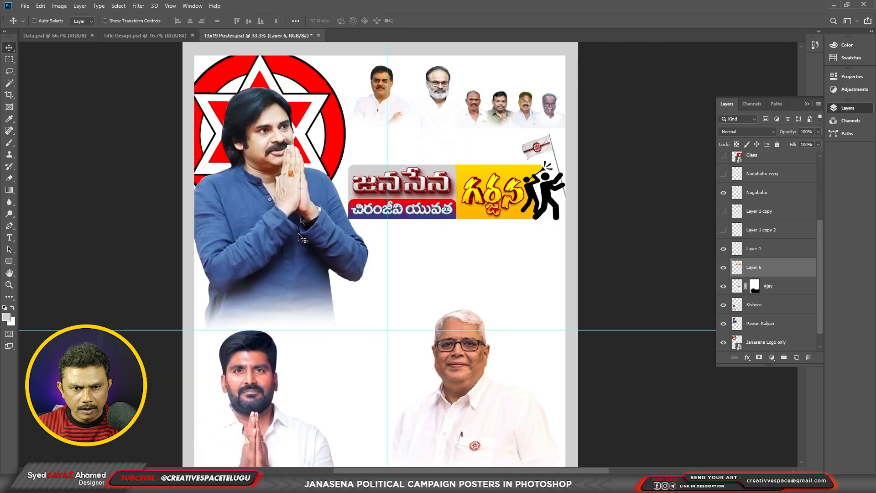
Scale down the leader in the blue shirt slightly and reposition him in front of the party logo.
{"action": "left_click", "coordinate": [318, 241]}
{"action": "key", "text": "ctrl+t"}
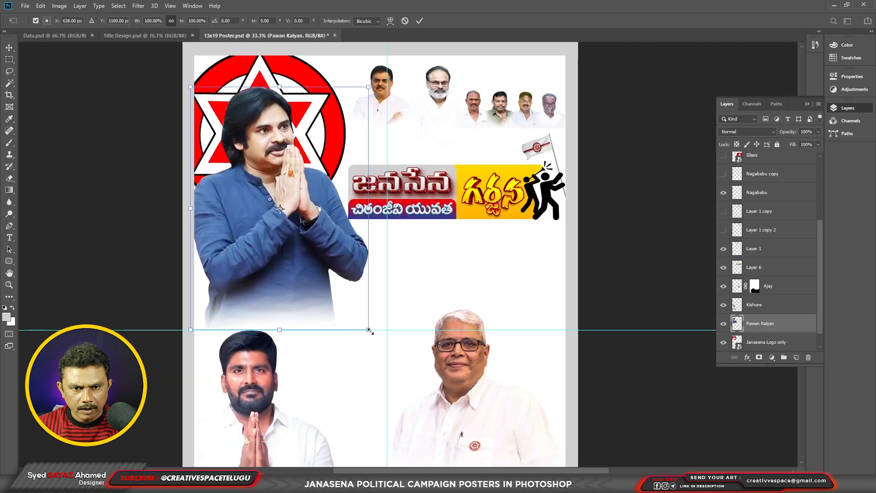
{"action": "left_click_drag", "start_coordinate": [370, 331], "coordinate": [358, 314]}
{"action": "left_click_drag", "start_coordinate": [270, 282], "coordinate": [272, 286]}
{"action": "key", "text": "Return"}
Nudge the title artwork upward and bring its layer to the front of the stack.
{"action": "left_click_drag", "start_coordinate": [496, 203], "coordinate": [493, 192]}
{"action": "key", "text": "ctrl+shift+["}
{"action": "key", "text": "ctrl+shift+]"}
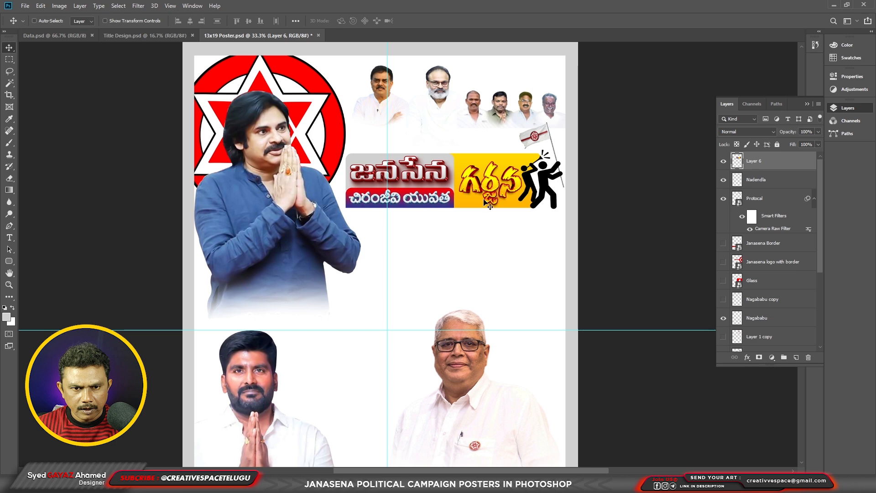
Select the bearded man's cutout and move it down to the poster's lower-left edge.
{"action": "left_click_drag", "start_coordinate": [391, 378], "coordinate": [409, 217]}
{"action": "left_click_drag", "start_coordinate": [561, 290], "coordinate": [566, 241]}
{"action": "right_click", "coordinate": [298, 307]}
{"action": "left_click", "coordinate": [315, 312]}
{"action": "left_click_drag", "start_coordinate": [335, 285], "coordinate": [343, 351]}
Bring the two-line designation text from Data.psd into the poster, enlarge it, and move the bearded man to the lower right.
{"action": "left_click", "coordinate": [64, 37]}
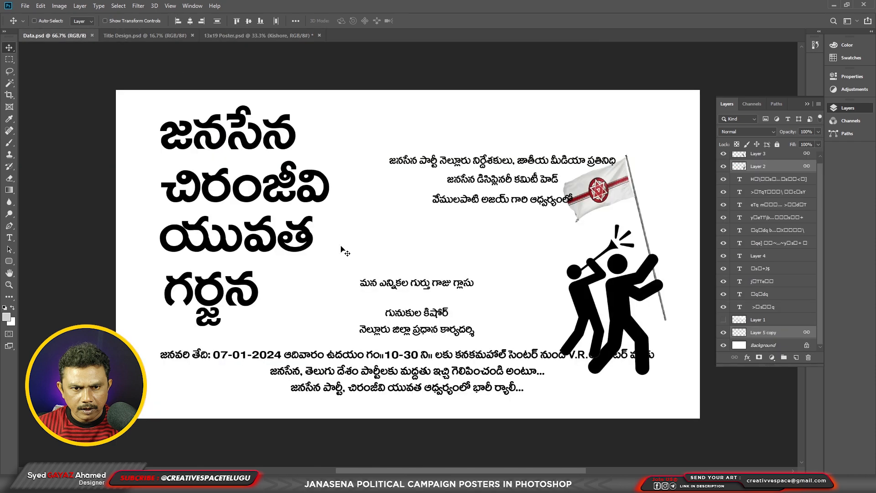
{"action": "left_click_drag", "start_coordinate": [473, 183], "coordinate": [358, 201]}
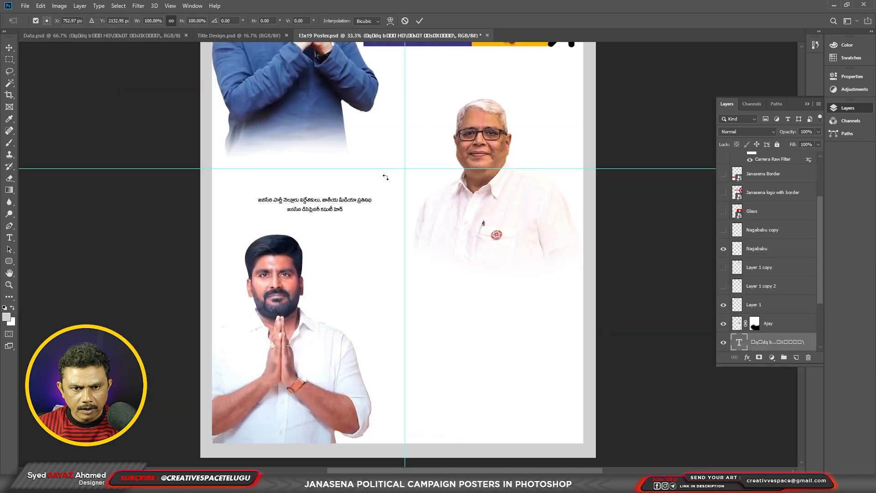
{"action": "left_click_drag", "start_coordinate": [472, 349], "coordinate": [470, 346]}
Bring the organiser's name line from Data.psd into the poster and enlarge it to about 6.7 in wide below the designation lines.
{"action": "left_click", "coordinate": [239, 36]}
{"action": "left_click", "coordinate": [97, 35]}
{"action": "left_click_drag", "start_coordinate": [474, 209], "coordinate": [432, 206]}
{"action": "key", "text": "ctrl+t"}
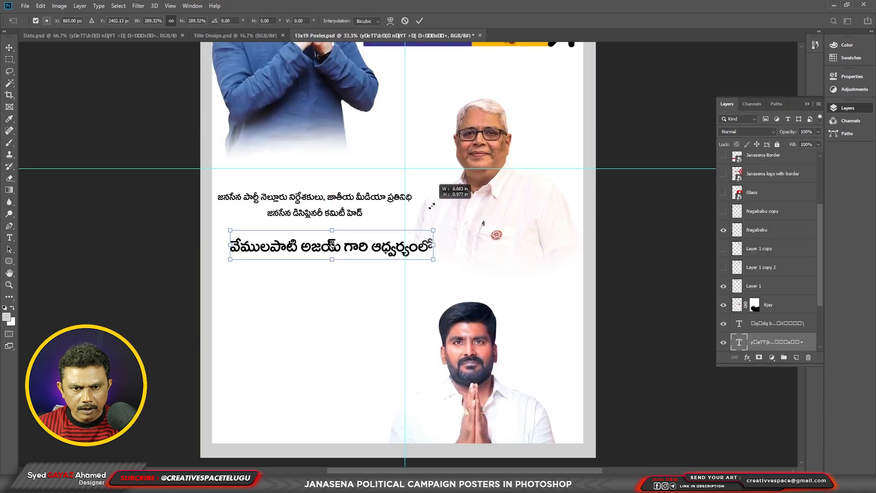
{"action": "key", "text": "Return"}
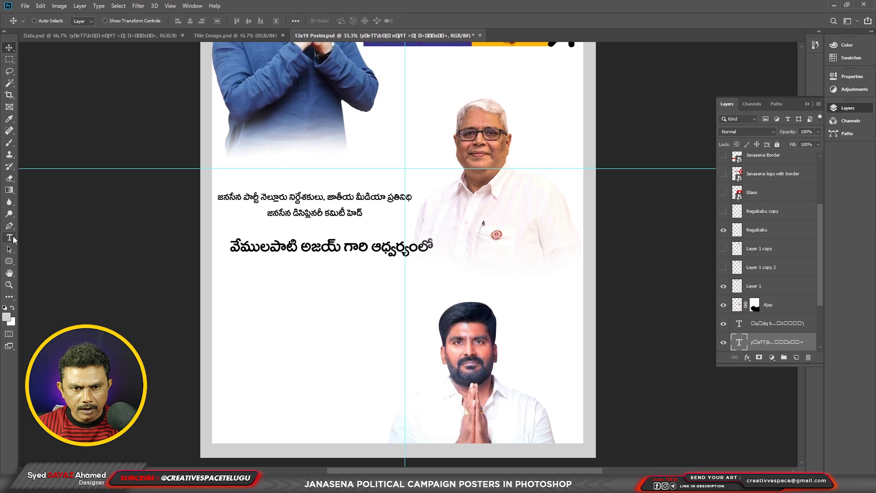
Change the name line to a heavy font found by searching "prag", and fit it directly under the designation lines.
{"action": "left_click", "coordinate": [9, 237]}
{"action": "left_click", "coordinate": [64, 21]}
{"action": "type", "text": "prag"}
{"action": "left_click", "coordinate": [62, 76]}
{"action": "key", "text": "ctrl+t"}
{"action": "left_click_drag", "start_coordinate": [462, 260], "coordinate": [410, 254]}
{"action": "left_click_drag", "start_coordinate": [351, 254], "coordinate": [319, 233]}
{"action": "key", "text": "Return"}
Shift the grey-haired man right and fill a full-width grey band on a new layer behind him and the text.
{"action": "left_click_drag", "start_coordinate": [487, 228], "coordinate": [512, 228]}
{"action": "left_click", "coordinate": [10, 60]}
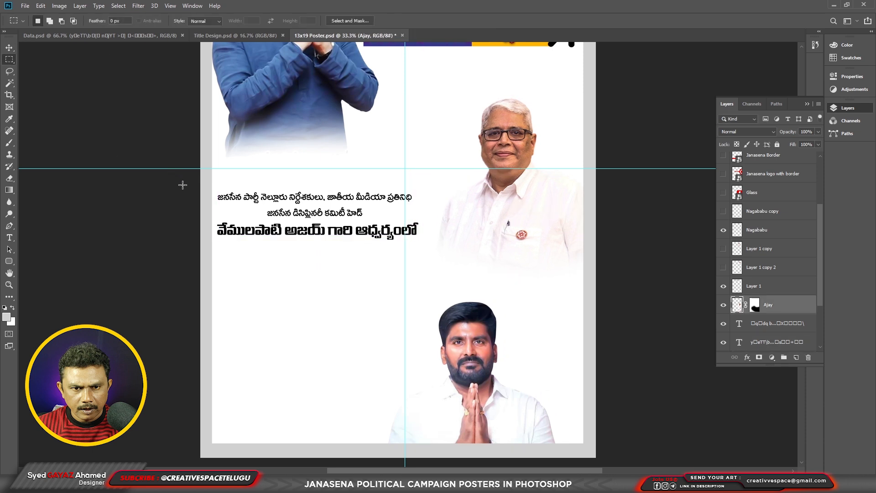
{"action": "left_click_drag", "start_coordinate": [181, 185], "coordinate": [600, 257]}
{"action": "key", "text": "ctrl+shift+alt+n"}
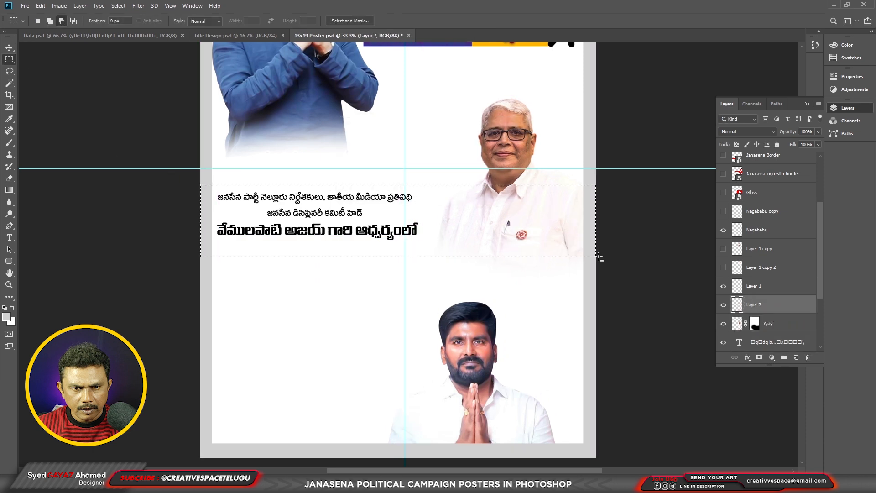
{"action": "key", "text": "alt+BackSpace"}
{"action": "key", "text": "ctrl+shift+["}
{"action": "scroll", "coordinate": [34, 190], "scroll_direction": "up", "scroll_amount": 1}
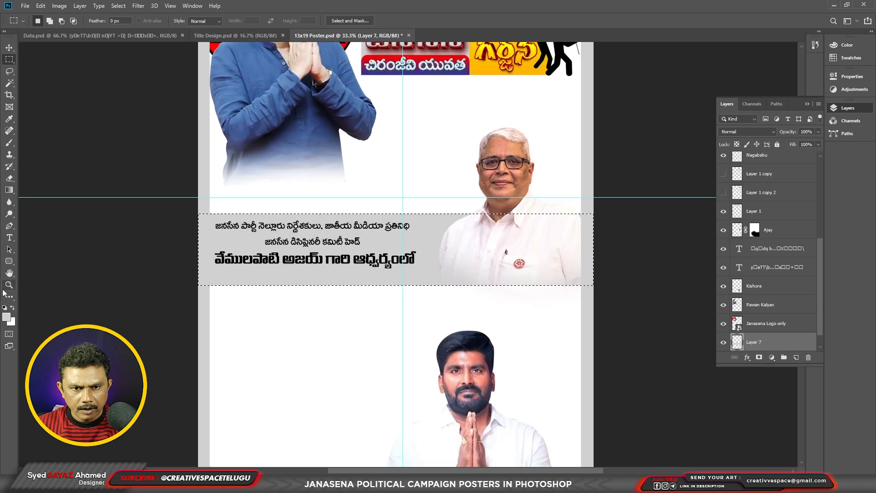
{"action": "key", "text": "ctrl+d"}
Lower the name line within the grey band and stretch it taller and wider, to about 7.06 in wide.
{"action": "key", "text": "v"}
{"action": "mouse_move", "coordinate": [325, 258]}
{"action": "left_mouse_down"}
{"action": "mouse_move", "coordinate": [336, 270]}
{"action": "mouse_move", "coordinate": [325, 246]}
{"action": "left_mouse_up"}
{"action": "key", "text": "ctrl+t"}
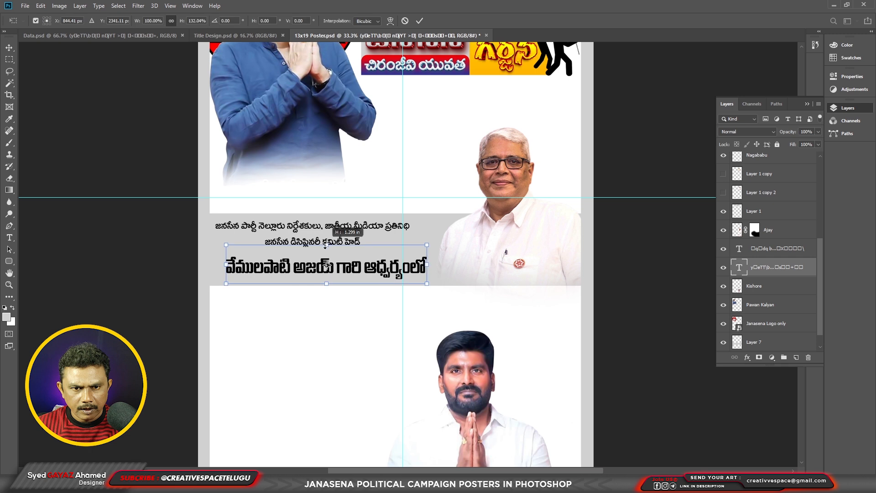
{"action": "left_click_drag", "start_coordinate": [428, 266], "coordinate": [435, 263]}
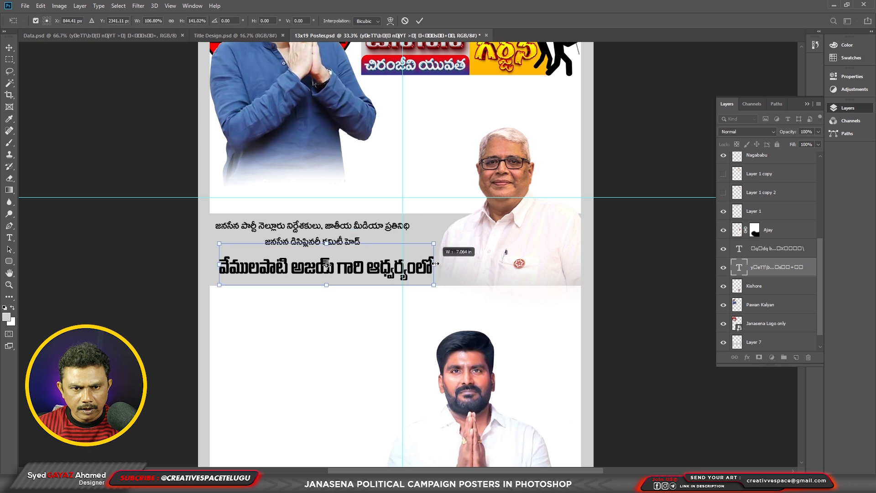
{"action": "key", "text": "Return"}
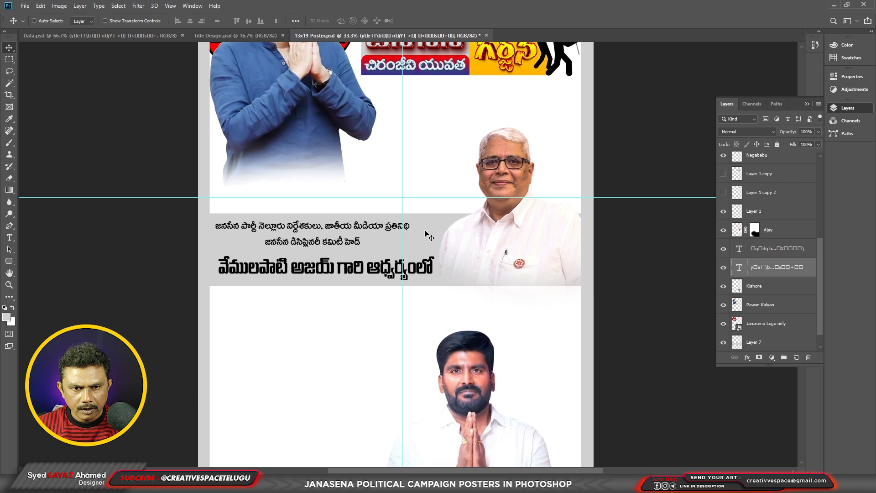
Duplicate the grey band and shorten the copy so it covers only the area behind the designation lines.
{"action": "left_click", "coordinate": [442, 242], "text": "ctrl"}
{"action": "key", "text": "ctrl+j"}
{"action": "key", "text": "t"}
{"action": "key", "text": "ctrl+t"}
{"action": "left_click_drag", "start_coordinate": [397, 286], "coordinate": [395, 253]}
{"action": "key", "text": "Return"}
Recolour the original full-height band behind the name line bright red.
{"action": "right_click", "coordinate": [344, 287]}
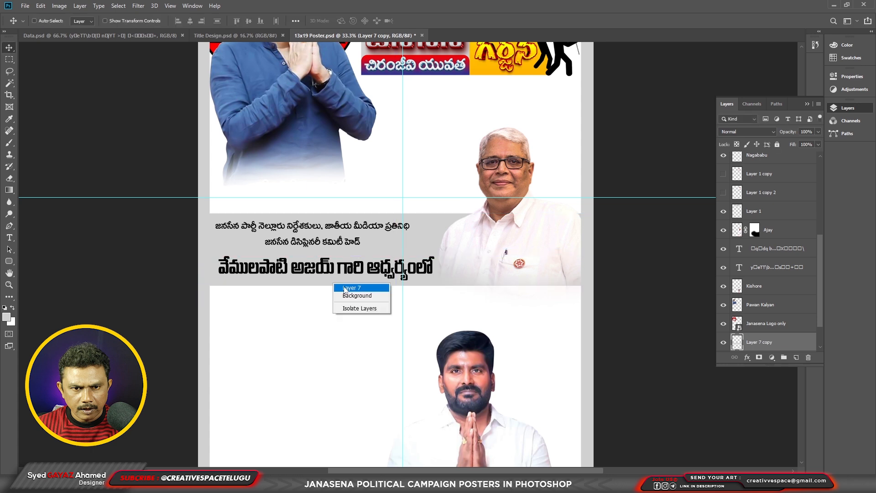
{"action": "left_click", "coordinate": [345, 291]}
{"action": "left_click", "coordinate": [6, 316]}
{"action": "left_click", "coordinate": [390, 178]}
{"action": "key", "text": "alt+shift+BackSpace"}
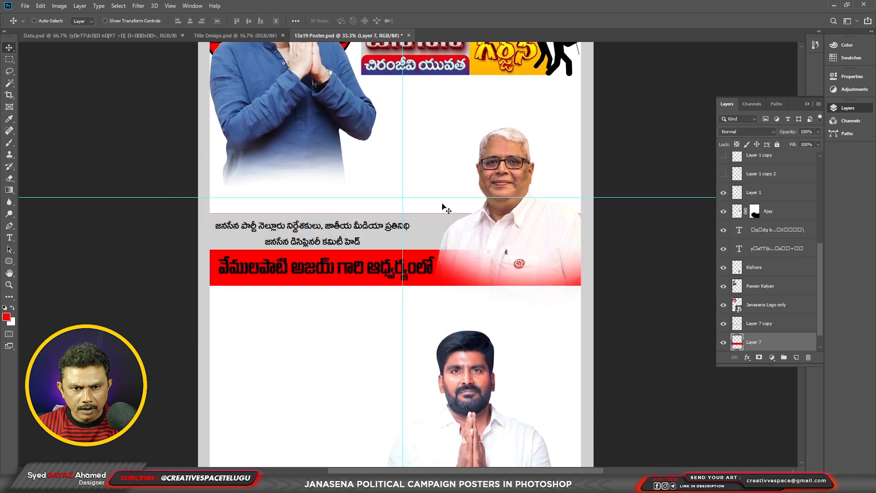
Recolour the organiser's name line white.
{"action": "key", "text": "alt+bracketright"}
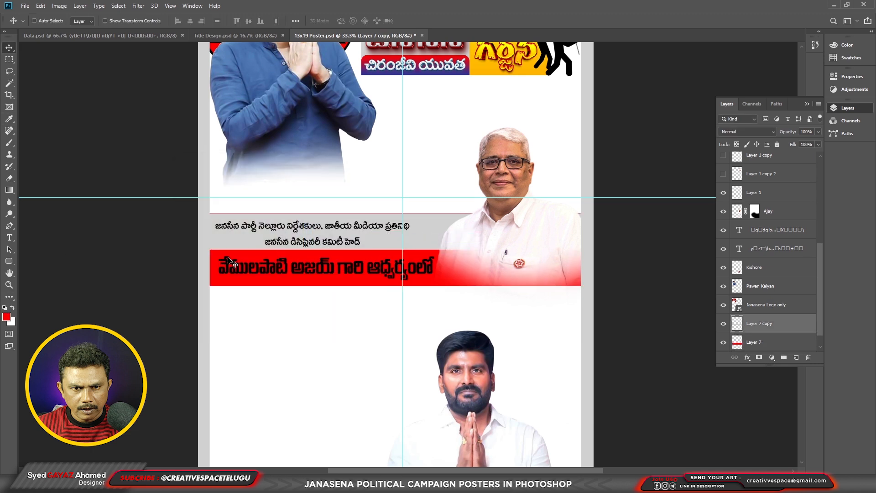
{"action": "right_click", "coordinate": [325, 269]}
{"action": "left_click", "coordinate": [330, 275]}
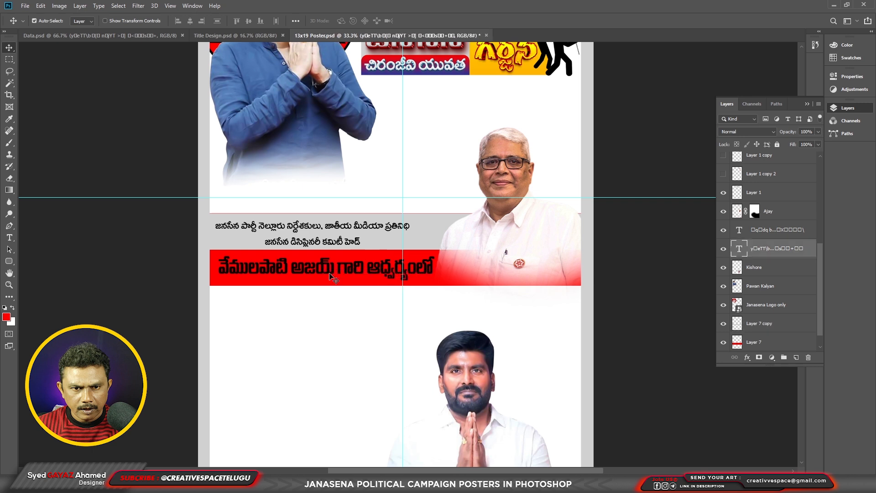
{"action": "key", "text": "ctrl+BackSpace"}
Soften the grey band around the grey-haired man with the Eraser, reducing the brush size to 200.
{"action": "scroll", "coordinate": [330, 273], "scroll_direction": "up", "scroll_amount": 1}
{"action": "left_click", "coordinate": [448, 251]}
{"action": "key", "text": "e"}
{"action": "mouse_move", "coordinate": [538, 298]}
{"action": "left_mouse_down"}
{"action": "mouse_move", "coordinate": [489, 291]}
{"action": "mouse_move", "coordinate": [509, 293]}
{"action": "mouse_move", "coordinate": [488, 282]}
{"action": "mouse_move", "coordinate": [469, 288]}
{"action": "left_mouse_up"}
{"action": "key", "text": "bracketleft"}
{"action": "key", "text": "bracketleft"}
{"action": "key", "text": "bracketleft"}
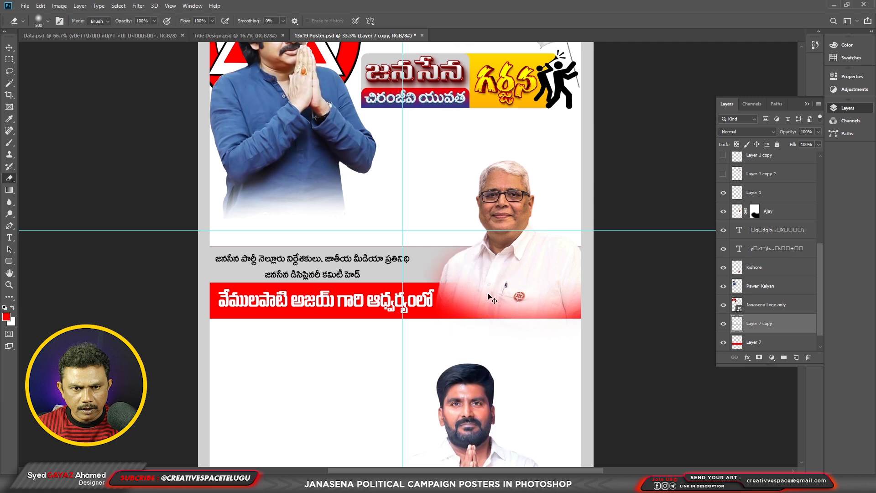
{"action": "scroll", "coordinate": [479, 297], "scroll_direction": "up", "scroll_amount": 1}
{"action": "key", "text": "bracketleft"}
{"action": "key", "text": "bracketleft"}
{"action": "key", "text": "bracketleft"}
{"action": "key", "text": "bracketleft"}
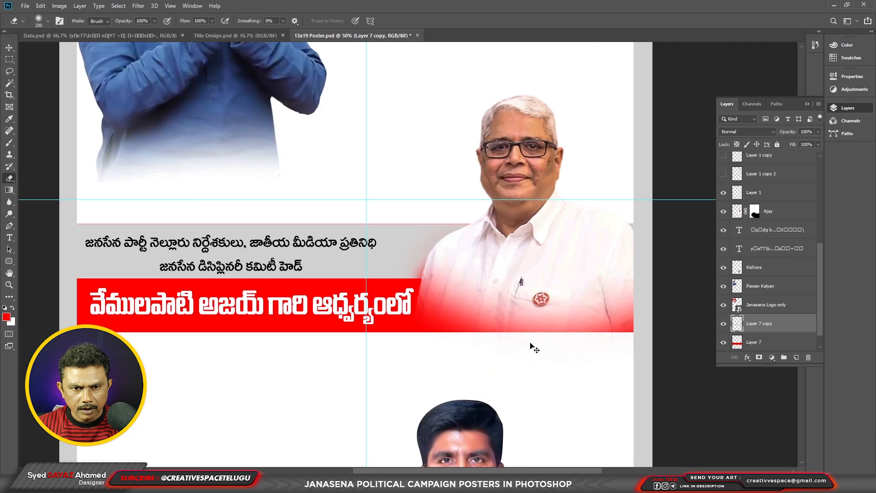
Select the poster's grey border layer and recolour it white.
{"action": "key", "text": "v"}
{"action": "scroll", "coordinate": [440, 271], "scroll_direction": "down", "scroll_amount": 2}
{"action": "right_click", "coordinate": [258, 165]}
{"action": "left_click", "coordinate": [261, 170]}
{"action": "key", "text": "ctrl+z"}
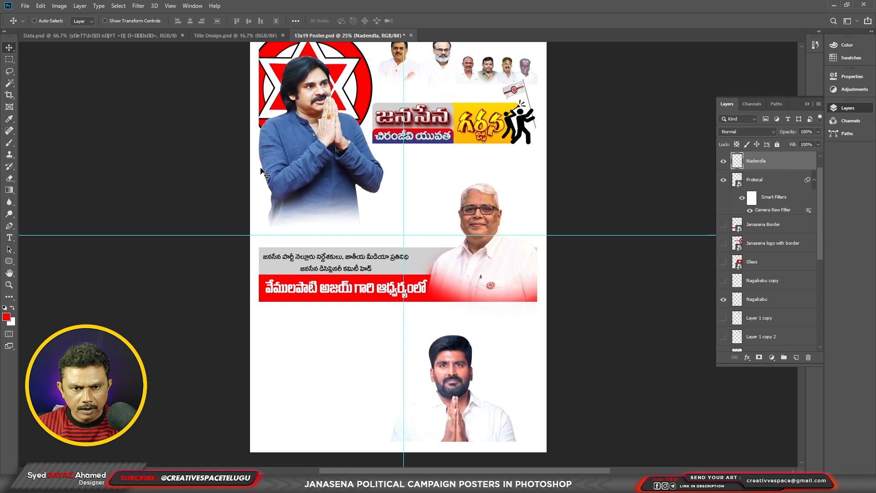
Bring the bearded man's layer to the front, scale him down and place him under the red band at the lower right.
{"action": "left_click_drag", "start_coordinate": [324, 240], "coordinate": [323, 275]}
{"action": "left_click_drag", "start_coordinate": [369, 342], "coordinate": [381, 274]}
{"action": "left_click", "coordinate": [456, 354], "text": "ctrl"}
{"action": "key", "text": "ctrl+shift+]"}
{"action": "mouse_move", "coordinate": [495, 308]}
{"action": "left_mouse_down"}
{"action": "mouse_move", "coordinate": [522, 239]}
{"action": "mouse_move", "coordinate": [555, 237]}
{"action": "mouse_move", "coordinate": [497, 324]}
{"action": "mouse_move", "coordinate": [500, 315]}
{"action": "left_mouse_up"}
{"action": "key", "text": "ctrl+t"}
{"action": "left_click_drag", "start_coordinate": [500, 315], "coordinate": [494, 383]}
{"action": "key", "text": "Return"}
Select the grey-haired man, both bands and the text lines, and move them up together.
{"action": "right_click", "coordinate": [508, 305]}
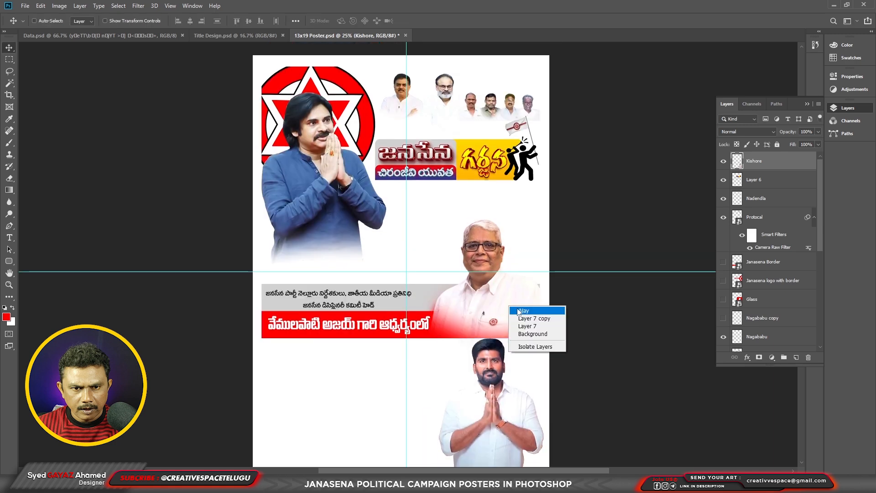
{"action": "left_click", "coordinate": [519, 310]}
{"action": "right_click", "coordinate": [422, 292]}
{"action": "left_click", "coordinate": [431, 297], "text": "shift"}
{"action": "left_click_drag", "start_coordinate": [437, 278], "coordinate": [436, 278]}
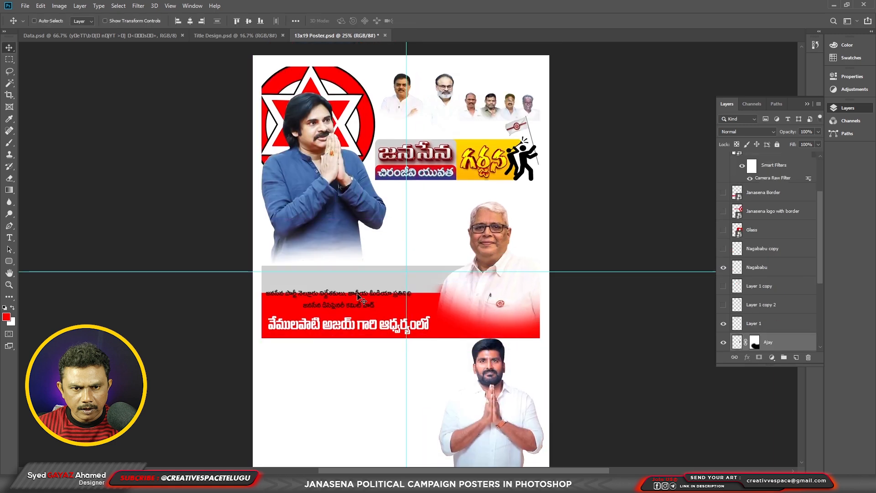
{"action": "right_click", "coordinate": [343, 294]}
{"action": "left_click", "coordinate": [355, 299], "text": "shift"}
{"action": "left_click_drag", "start_coordinate": [506, 256], "coordinate": [505, 234]}
Draw a closed path with a wavy upper edge across the bottom of the poster with the Pen tool.
{"action": "left_click_drag", "start_coordinate": [514, 435], "coordinate": [508, 336]}
{"action": "right_click", "coordinate": [493, 329]}
{"action": "left_click", "coordinate": [508, 335]}
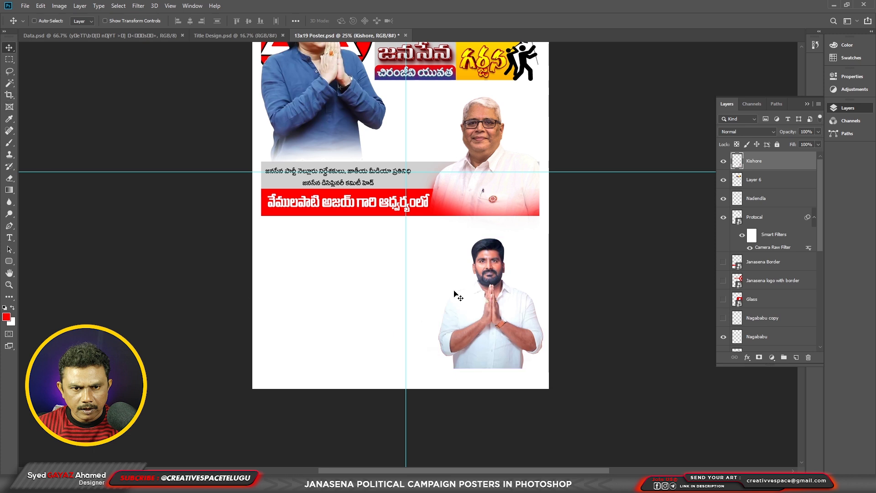
{"action": "key", "text": "p"}
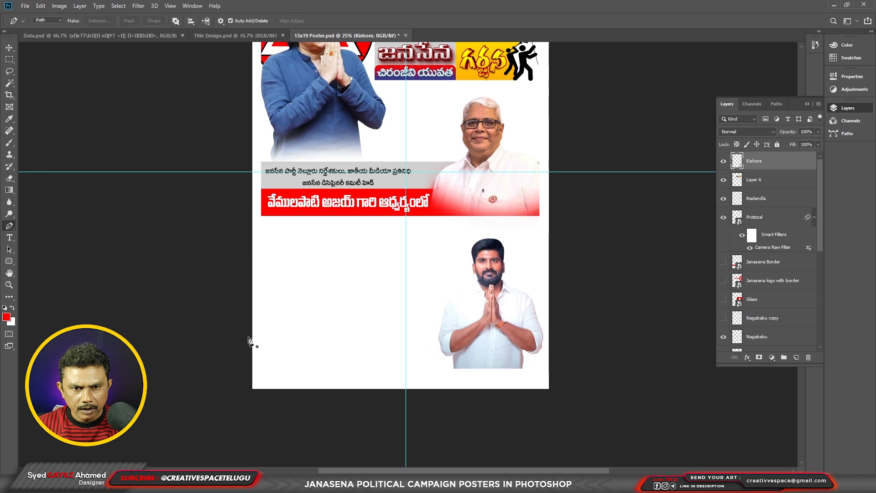
{"action": "left_click_drag", "start_coordinate": [374, 319], "coordinate": [478, 359]}
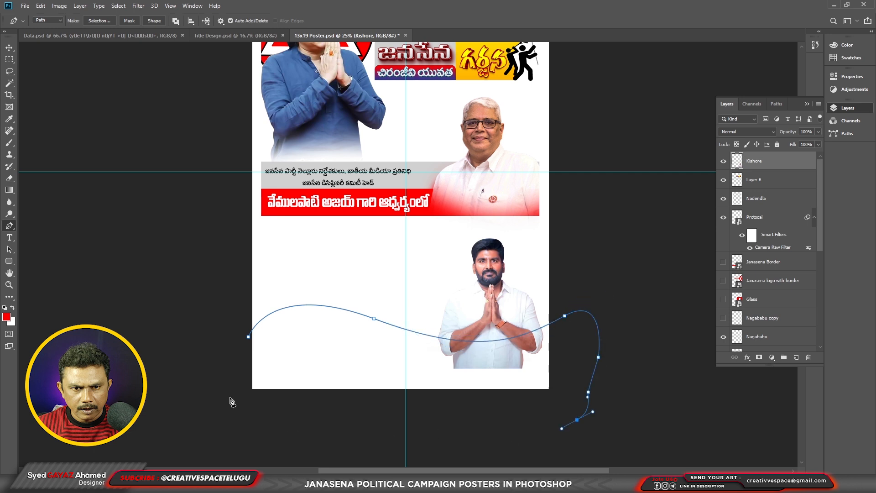
Fill the wavy path with red on a new layer and send it behind the bearded man.
{"action": "key", "text": "ctrl+shift+n"}
{"action": "key", "text": "Return"}
{"action": "key", "text": "ctrl+Return"}
{"action": "key", "text": "alt+BackSpace"}
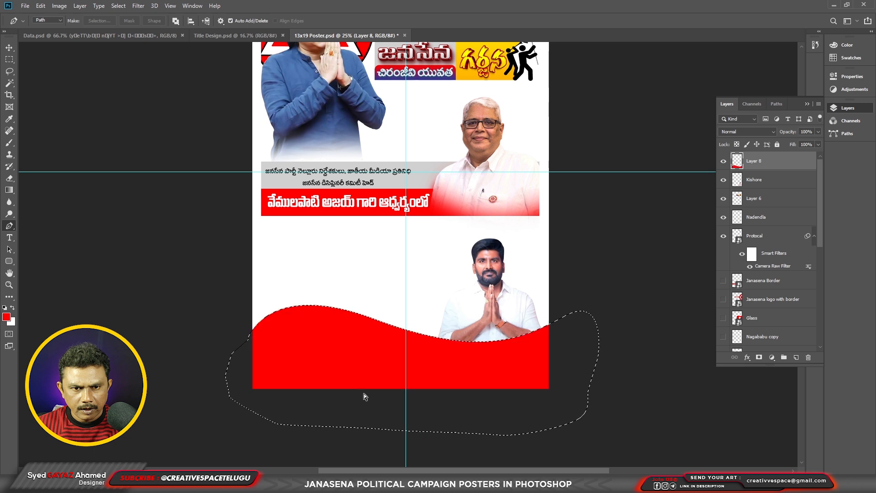
{"action": "key", "text": "ctrl+d"}
{"action": "key", "text": "ctrl+shift+bracketleft"}
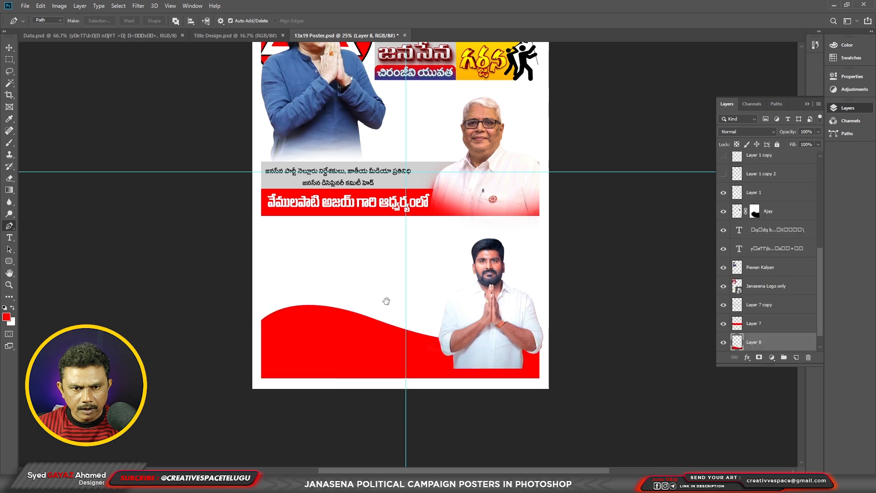
Show the Glass election symbol layer, scale it down and place it at the lower left beneath the red band.
{"action": "scroll", "coordinate": [401, 325], "scroll_direction": "up", "scroll_amount": 2}
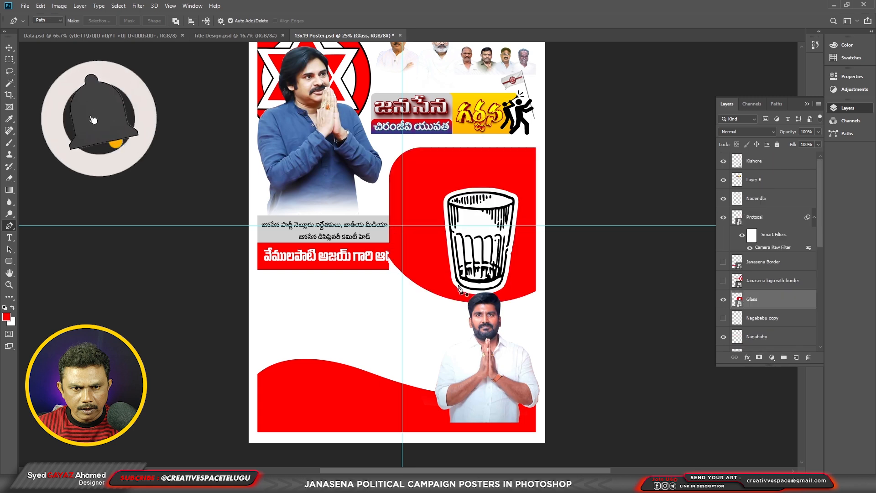
{"action": "key", "text": "ctrl+t"}
{"action": "left_click_drag", "start_coordinate": [575, 147], "coordinate": [519, 215]}
{"action": "left_click_drag", "start_coordinate": [505, 240], "coordinate": [337, 308]}
{"action": "left_click_drag", "start_coordinate": [349, 370], "coordinate": [356, 382]}
{"action": "key", "text": "Return"}
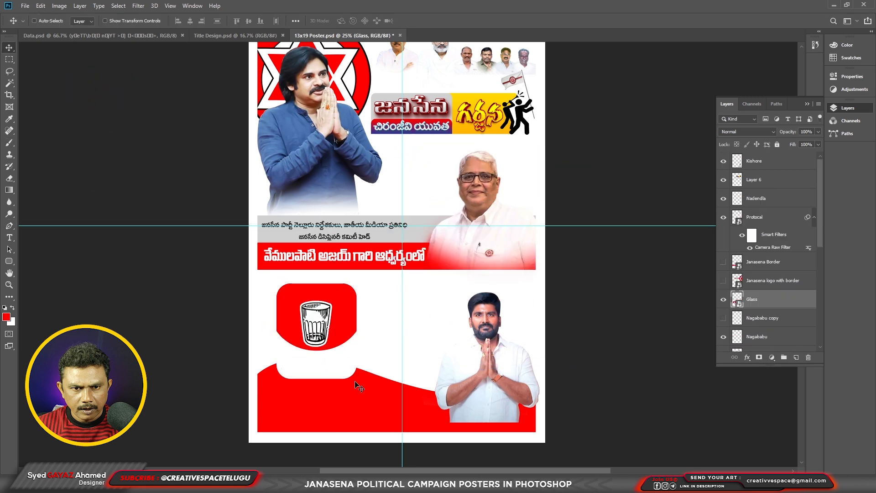
Move the bearded man down to the bottom border and bring the white border layer to the front.
{"action": "right_click", "coordinate": [485, 365]}
{"action": "left_click", "coordinate": [500, 369]}
{"action": "left_click_drag", "start_coordinate": [497, 369], "coordinate": [496, 377]}
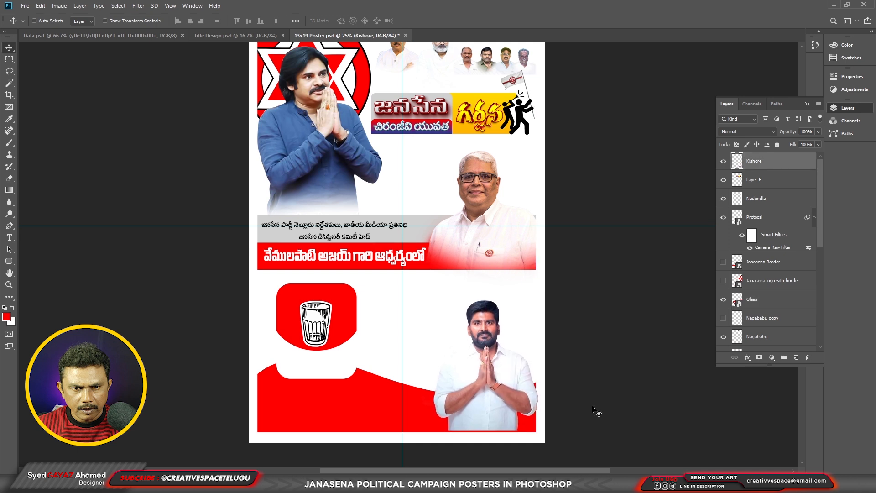
{"action": "left_click", "coordinate": [270, 439], "text": "ctrl"}
{"action": "key", "text": "ctrl+shift+bracketright"}
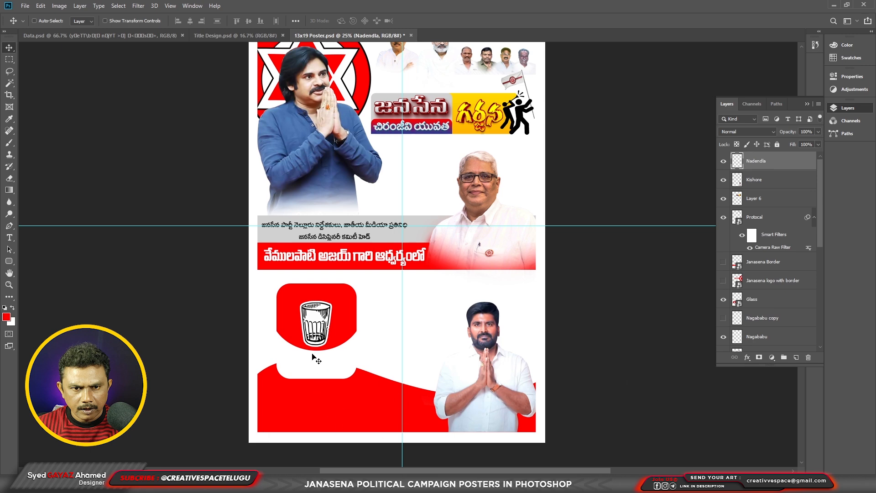
Bring the Telugu election-symbol caption from Data.psd into the poster and enlarge it beneath the glass drawing.
{"action": "left_click", "coordinate": [91, 35]}
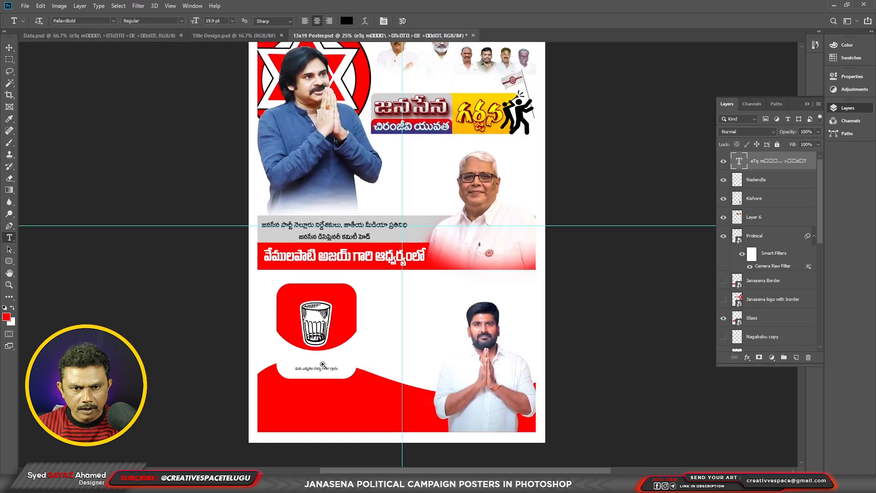
{"action": "left_click_drag", "start_coordinate": [352, 367], "coordinate": [374, 391]}
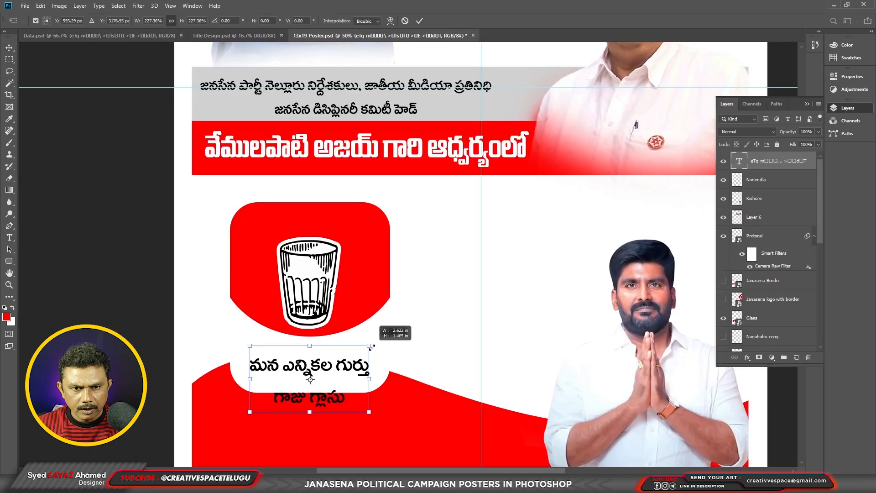
{"action": "key", "text": "Return"}
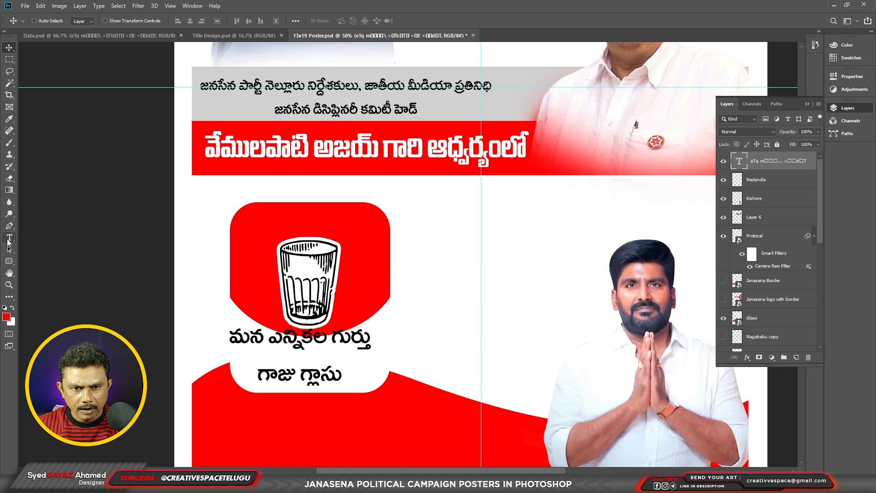
Tighten the line spacing of the two-line caption and centre it in the white area under the glass.
{"action": "double_click", "coordinate": [325, 365]}
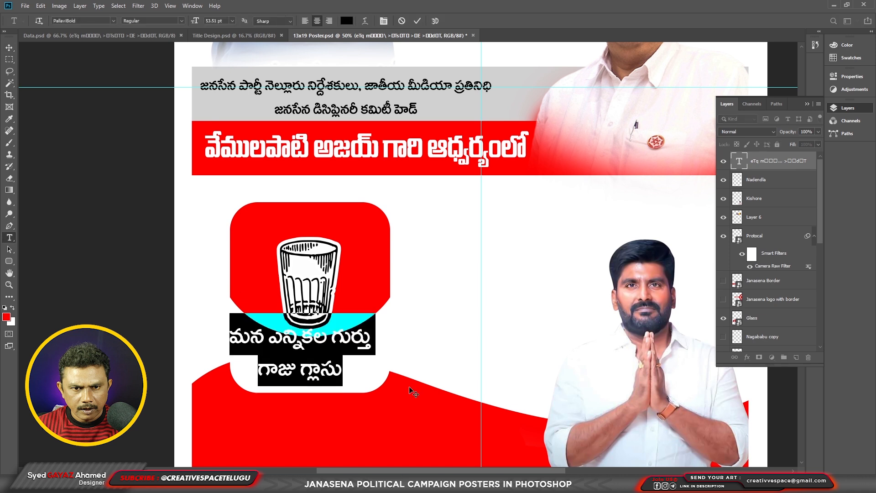
{"action": "key", "text": "alt+Up"}
{"action": "key", "text": "alt+Up"}
{"action": "key", "text": "ctrl+Return"}
{"action": "left_click", "coordinate": [9, 47]}
{"action": "left_click_drag", "start_coordinate": [329, 339], "coordinate": [339, 350]}
{"action": "key", "text": "ctrl+minus"}
{"action": "left_click_drag", "start_coordinate": [399, 337], "coordinate": [379, 345]}
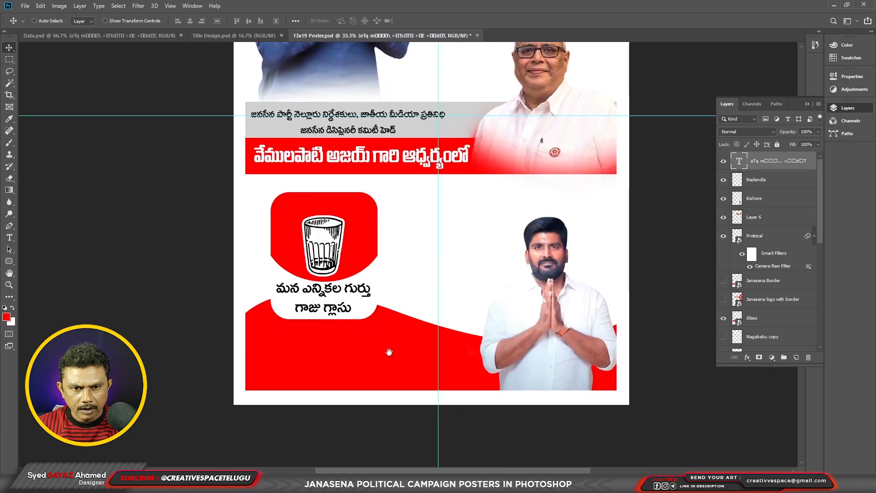
Bring the bearded man's name from Data.psd, set it in the Pragathi font and enlarge it across the red wave.
{"action": "left_click", "coordinate": [67, 37]}
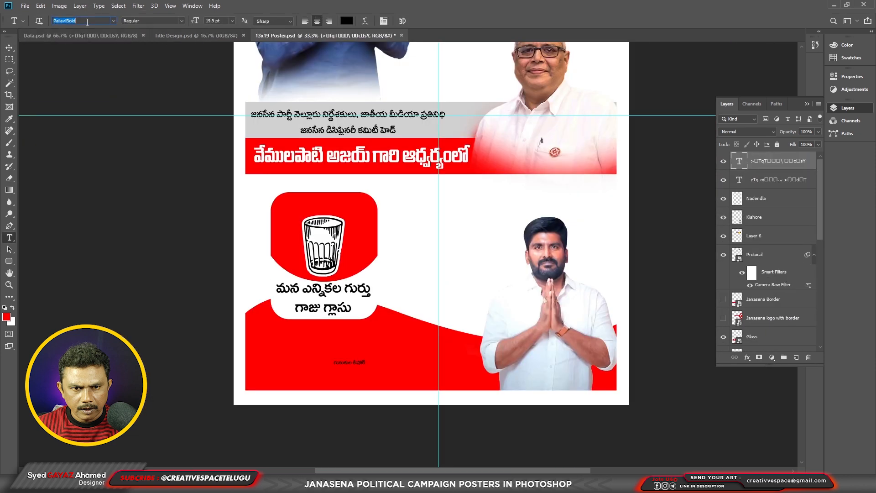
{"action": "type", "text": "Pragathi"}
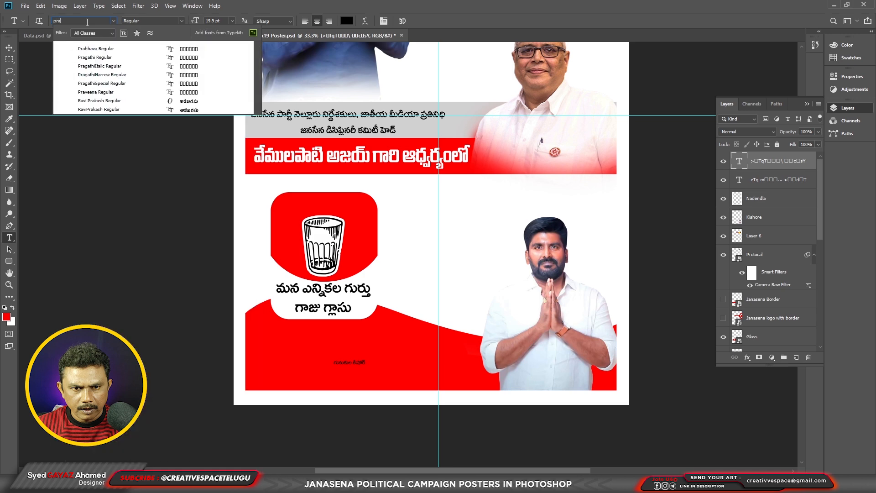
{"action": "key", "text": "Return"}
{"action": "key", "text": "ctrl+t"}
{"action": "left_click_drag", "start_coordinate": [372, 355], "coordinate": [441, 338]}
{"action": "mouse_move", "coordinate": [367, 360]}
{"action": "left_mouse_down"}
{"action": "mouse_move", "coordinate": [370, 338]}
{"action": "mouse_move", "coordinate": [370, 346]}
{"action": "left_mouse_up"}
{"action": "key", "text": "Return"}
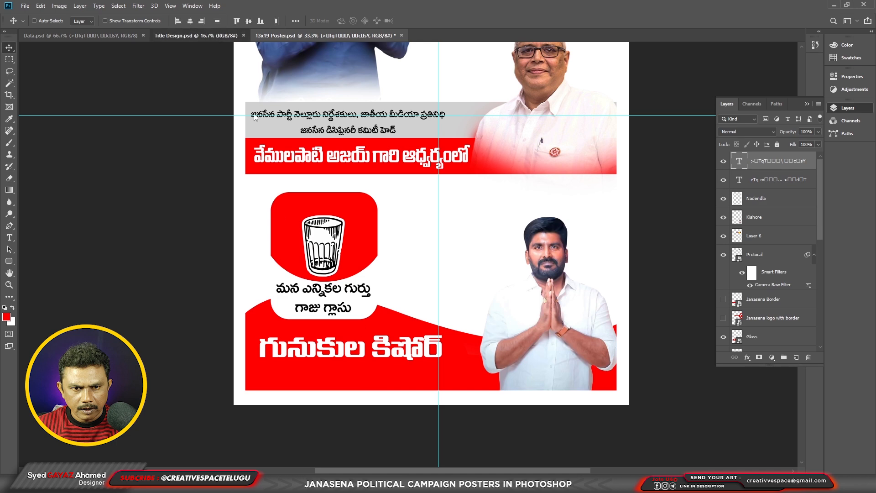
Bring the Telugu designation line from Data.psd and place it in black beneath the bearded man's name.
{"action": "left_click", "coordinate": [191, 36]}
{"action": "left_click", "coordinate": [105, 37]}
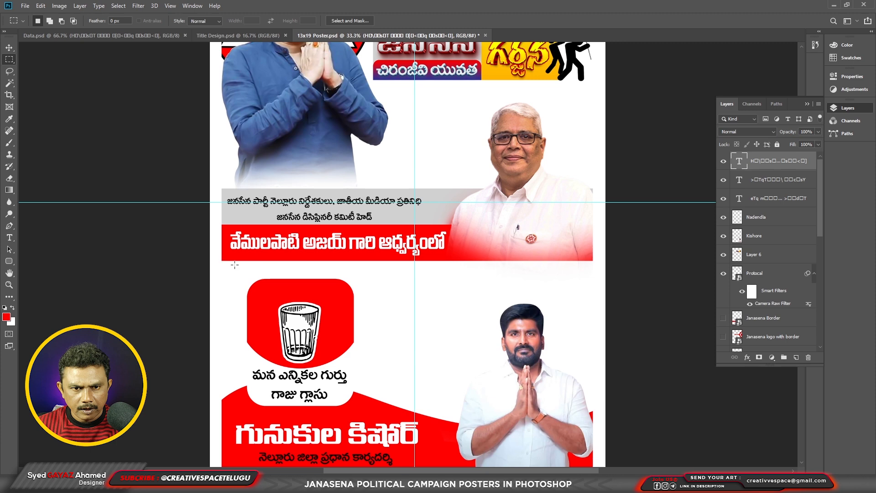
Add a thin black strip just below the red name band on a new layer sent to the back.
{"action": "left_click_drag", "start_coordinate": [602, 271], "coordinate": [602, 263]}
{"action": "key", "text": "ctrl+shift+alt+n"}
{"action": "key", "text": "d"}
{"action": "key", "text": "ctrl+shift+["}
{"action": "key", "text": "alt+BackSpace"}
{"action": "key", "text": "v"}
{"action": "key", "text": "ctrl+d"}
{"action": "left_click_drag", "start_coordinate": [397, 176], "coordinate": [390, 178]}
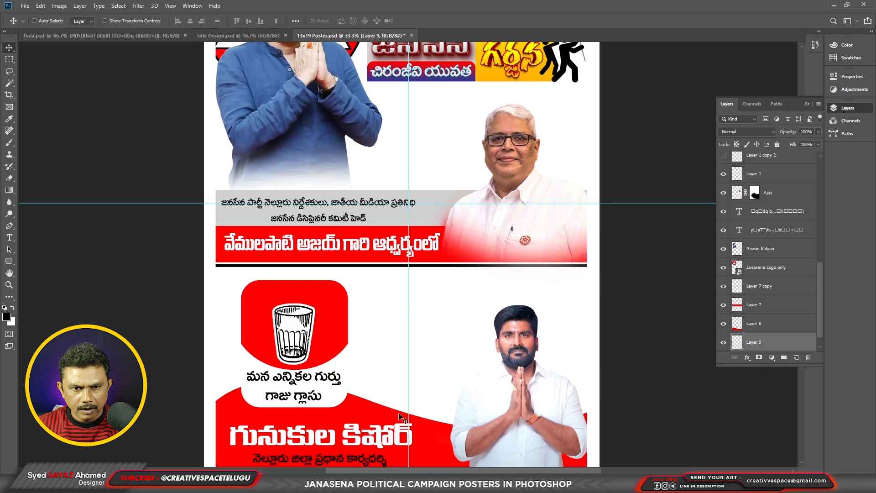
Place the two crowd photos behind the red wave and enlarge the first one across the area below the black strip.
{"action": "scroll", "coordinate": [401, 417], "scroll_direction": "down", "scroll_amount": 1}
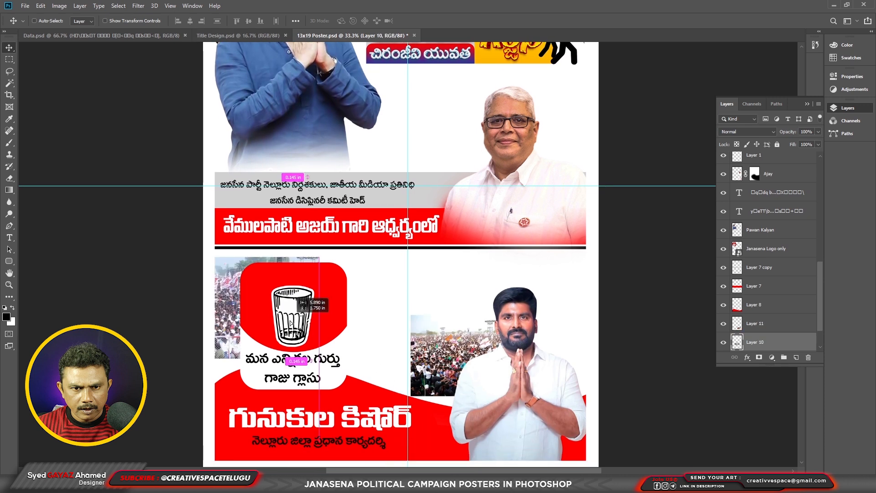
{"action": "left_click_drag", "start_coordinate": [347, 328], "coordinate": [352, 345]}
{"action": "key", "text": "ctrl+t"}
{"action": "left_click_drag", "start_coordinate": [371, 281], "coordinate": [508, 162]}
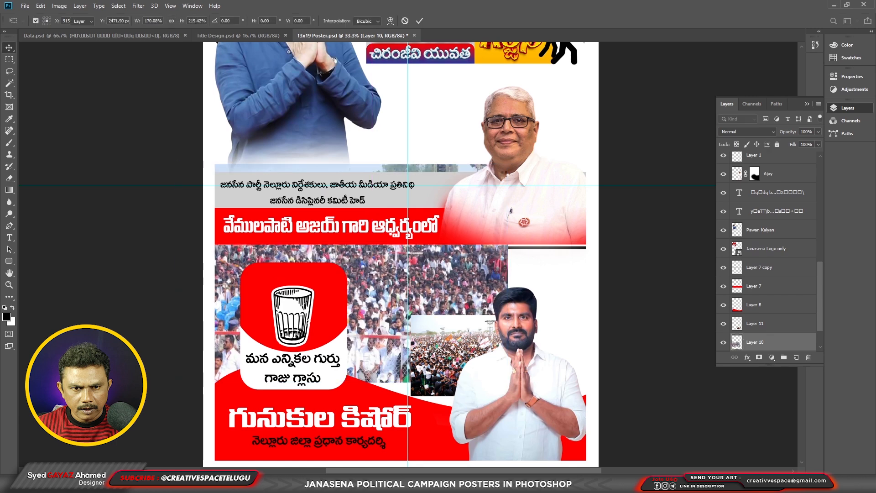
{"action": "key", "text": "Return"}
Move the second crowd photo behind the bearded man and enlarge it to fill the area to the glass symbol's right.
{"action": "right_click", "coordinate": [464, 319]}
{"action": "left_click", "coordinate": [484, 325]}
{"action": "left_click_drag", "start_coordinate": [561, 315], "coordinate": [369, 315]}
{"action": "key", "text": "ctrl+t"}
{"action": "left_click_drag", "start_coordinate": [382, 233], "coordinate": [346, 199]}
{"action": "key", "text": "Return"}
Desaturate both crowd photos to black and white.
{"action": "key", "text": "ctrl+shift+u"}
{"action": "right_click", "coordinate": [241, 259]}
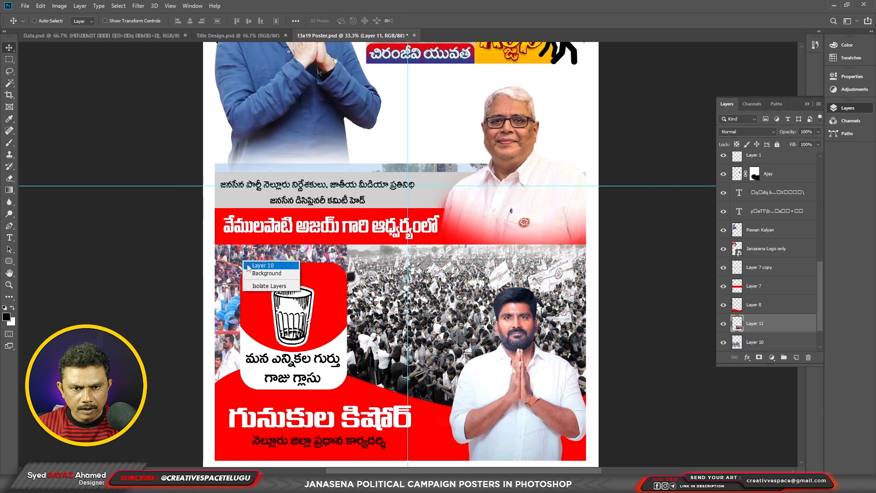
{"action": "left_click", "coordinate": [252, 271]}
{"action": "key", "text": "ctrl+shift+u"}
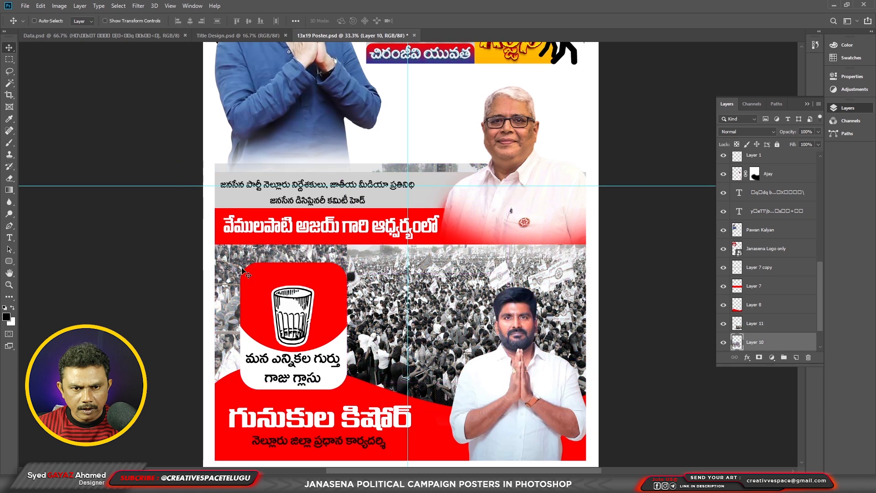
Soften the second crowd photo's left edge with an Eraser of size 800 and merge the two photos into one layer.
{"action": "right_click", "coordinate": [442, 267]}
{"action": "left_click", "coordinate": [456, 273]}
{"action": "right_click", "coordinate": [321, 253]}
{"action": "right_click", "coordinate": [314, 319]}
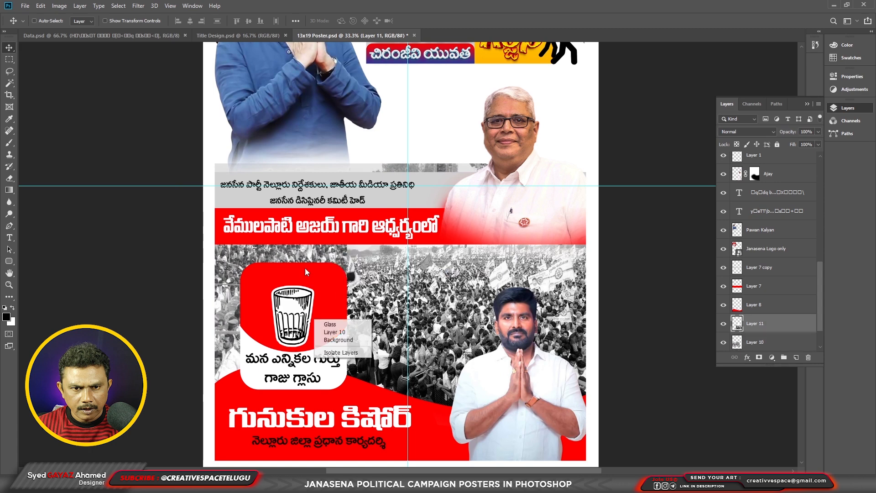
{"action": "left_click", "coordinate": [329, 333]}
{"action": "right_click", "coordinate": [265, 250]}
{"action": "left_click", "coordinate": [279, 254]}
{"action": "right_click", "coordinate": [388, 272]}
{"action": "left_click", "coordinate": [406, 277]}
{"action": "key", "text": "e"}
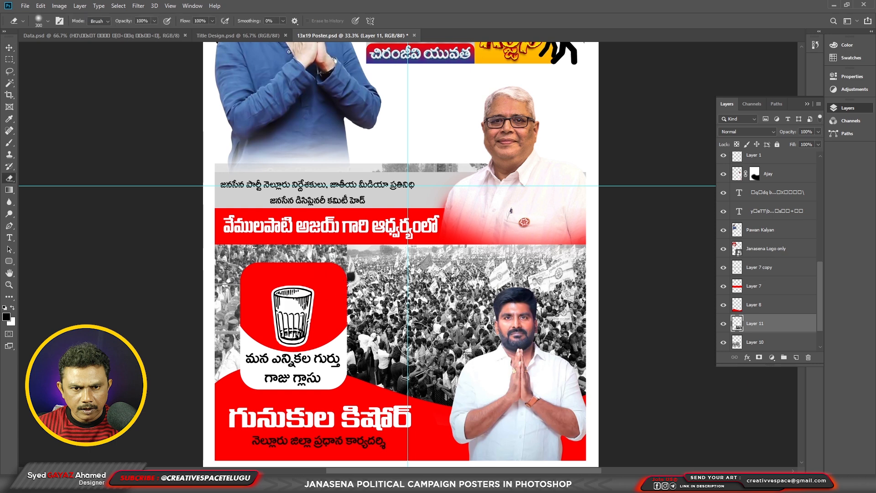
{"action": "key", "text": "bracketright"}
{"action": "key", "text": "bracketright"}
{"action": "mouse_move", "coordinate": [348, 280]}
{"action": "left_mouse_down"}
{"action": "mouse_move", "coordinate": [342, 245]}
{"action": "mouse_move", "coordinate": [324, 279]}
{"action": "left_mouse_up"}
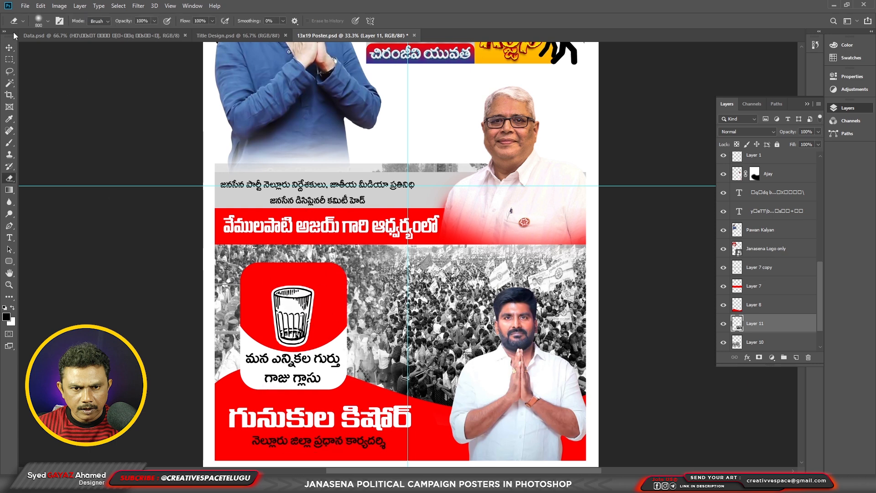
{"action": "left_click", "coordinate": [9, 47]}
{"action": "key", "text": "ctrl+e"}
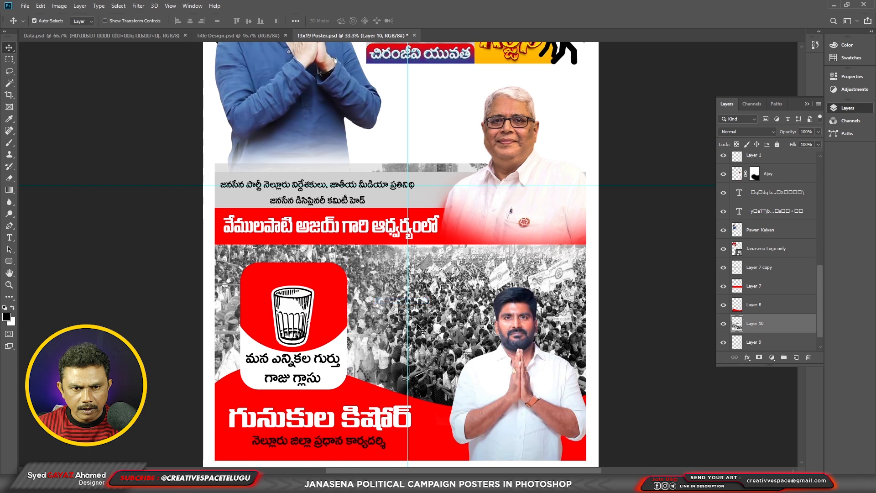
Enlarge the merged crowd photo beyond the poster's width and shift it down behind the lower section.
{"action": "key", "text": "ctrl+t"}
{"action": "key", "text": "ctrl+minus"}
{"action": "left_click_drag", "start_coordinate": [549, 198], "coordinate": [666, 129]}
{"action": "key", "text": "Return"}
{"action": "left_click_drag", "start_coordinate": [410, 223], "coordinate": [407, 266]}
Erase the crowd photo's upper part around the man in blue and set the layer's opacity to 20%.
{"action": "key", "text": "e"}
{"action": "mouse_move", "coordinate": [383, 192]}
{"action": "left_mouse_down"}
{"action": "mouse_move", "coordinate": [529, 183]}
{"action": "mouse_move", "coordinate": [455, 195]}
{"action": "mouse_move", "coordinate": [518, 214]}
{"action": "mouse_move", "coordinate": [250, 174]}
{"action": "left_mouse_up"}
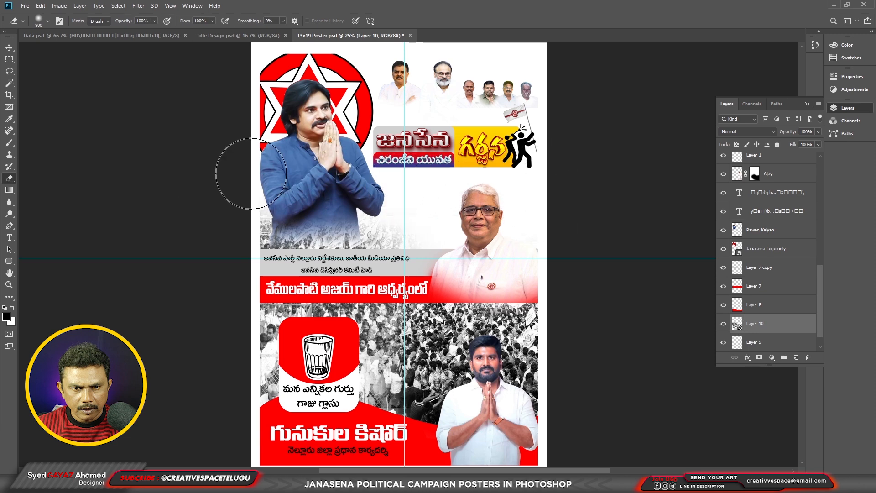
{"action": "left_click", "coordinate": [9, 47]}
{"action": "key", "text": "2"}
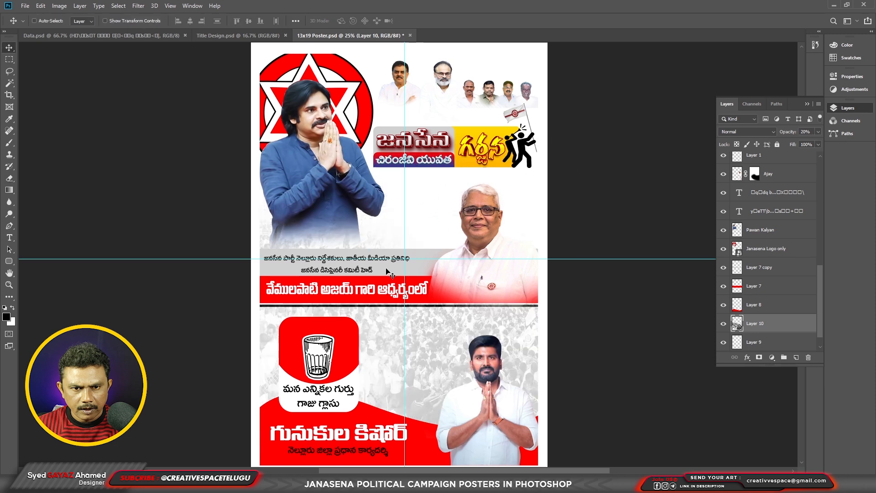
Duplicate the faded crowd layer, hide the copy and reselect the original.
{"action": "key", "text": "e"}
{"action": "key", "text": "ctrl+j"}
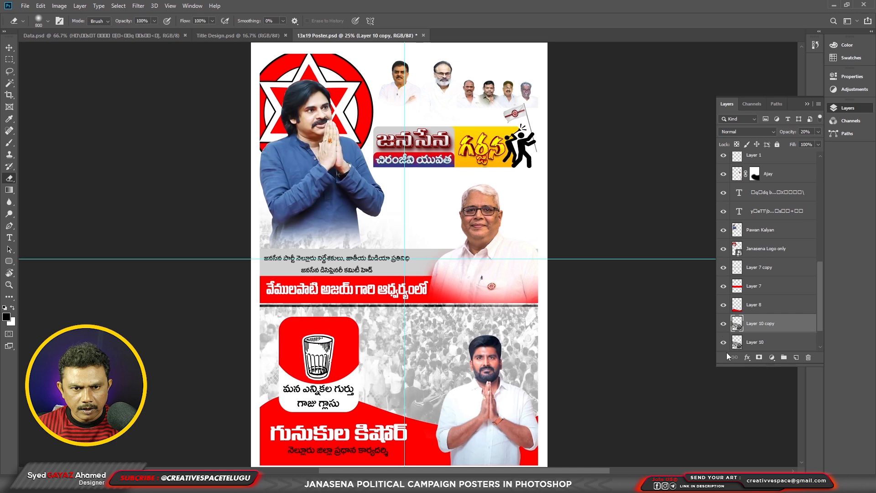
{"action": "left_click", "coordinate": [723, 323]}
{"action": "left_click", "coordinate": [753, 342]}
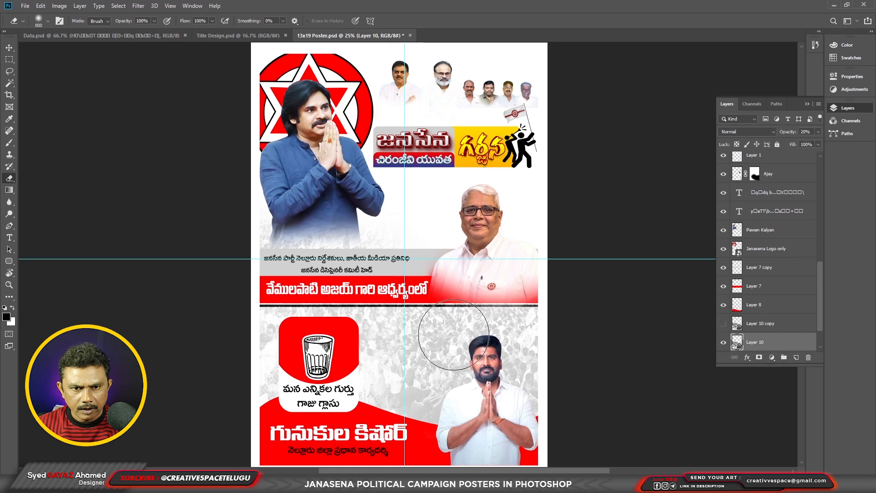
Scale down the white-bearded leader's cutout in the top row and move the group of four small portraits up.
{"action": "scroll", "coordinate": [426, 323], "scroll_direction": "up", "scroll_amount": 3}
{"action": "left_click", "coordinate": [447, 133], "text": "ctrl"}
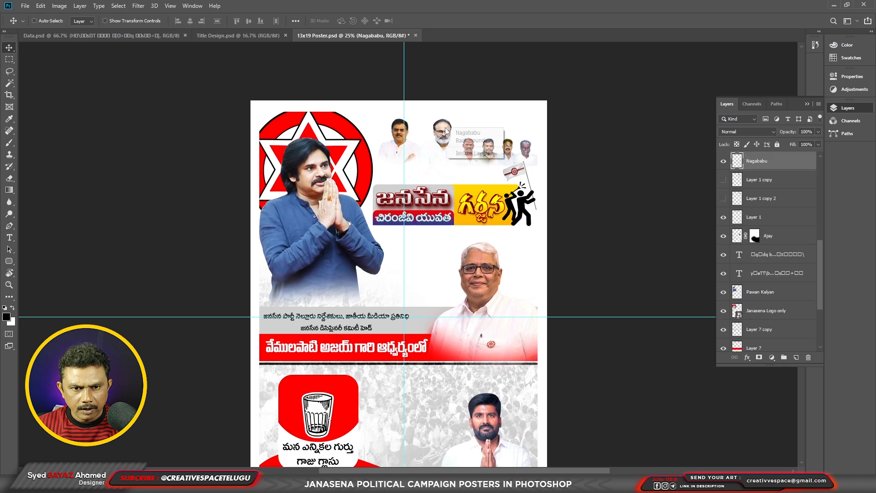
{"action": "key", "text": "ctrl+t"}
{"action": "left_click_drag", "start_coordinate": [474, 119], "coordinate": [464, 122]}
{"action": "key", "text": "Return"}
{"action": "left_click_drag", "start_coordinate": [493, 153], "coordinate": [492, 147]}
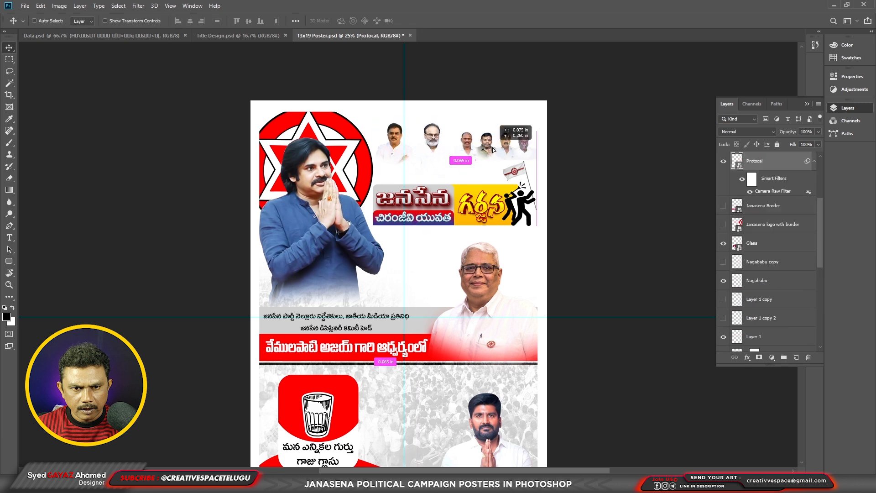
Scale the Janasena logo down slightly behind the man in blue and shift the title block a little right.
{"action": "right_click", "coordinate": [321, 128]}
{"action": "left_click", "coordinate": [349, 134]}
{"action": "right_click", "coordinate": [334, 126]}
{"action": "left_click", "coordinate": [365, 133]}
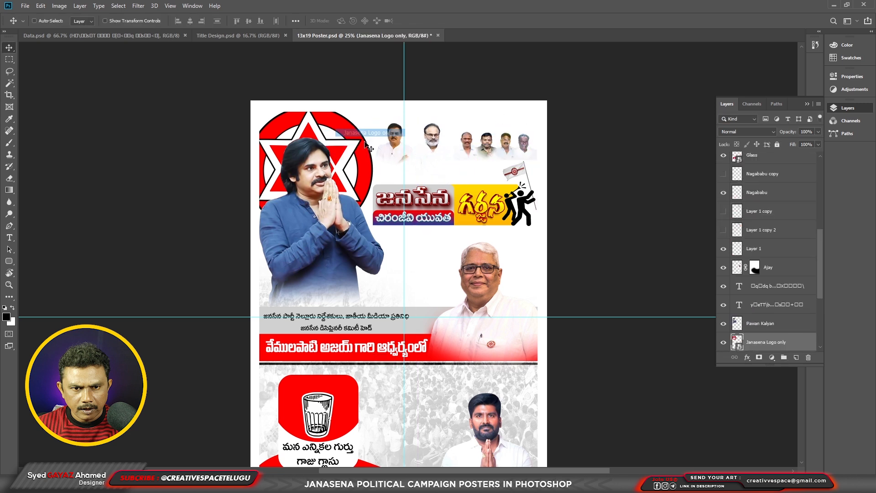
{"action": "key", "text": "ctrl+t"}
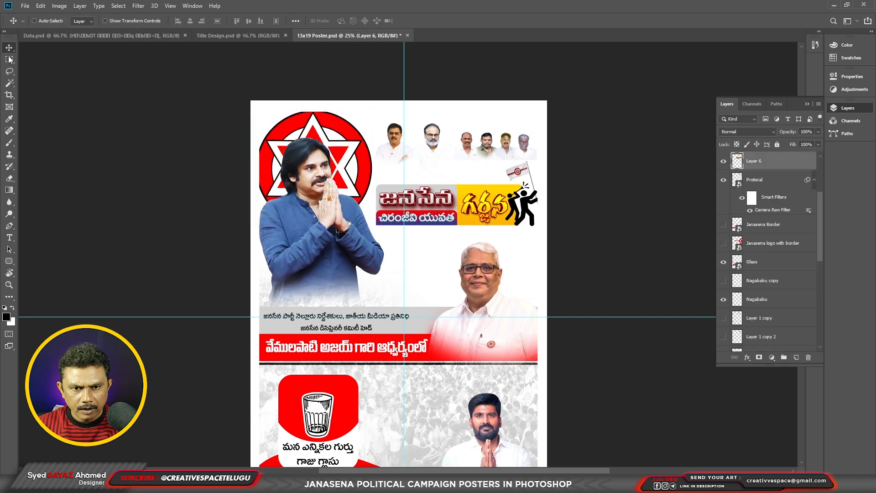
Select a large rectangle over the poster's upper right area and fill it with grey #adadad on a new layer.
{"action": "key", "text": "m"}
{"action": "left_click_drag", "start_coordinate": [272, 101], "coordinate": [594, 402]}
{"action": "key", "text": "ctrl+shift+n"}
{"action": "key", "text": "Return"}
{"action": "key", "text": "alt+BackSpace"}
{"action": "left_click", "coordinate": [7, 317]}
{"action": "left_click_drag", "start_coordinate": [197, 219], "coordinate": [134, 220]}
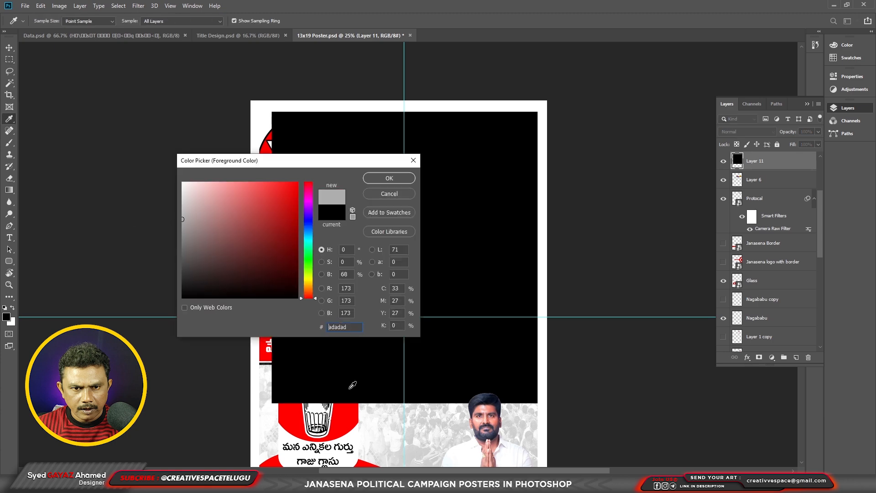
{"action": "left_click", "coordinate": [389, 178]}
{"action": "key", "text": "alt+BackSpace"}
Erase the grey fill with a very large soft Eraser, leaving a fade toward the upper-right corner, and send it to the back.
{"action": "key", "text": "e"}
{"action": "key", "text": "bracketright"}
{"action": "key", "text": "bracketright"}
{"action": "key", "text": "bracketright"}
{"action": "key", "text": "bracketright"}
{"action": "key", "text": "bracketright"}
{"action": "key", "text": "bracketright"}
{"action": "key", "text": "bracketright"}
{"action": "key", "text": "bracketright"}
{"action": "key", "text": "bracketright"}
{"action": "key", "text": "bracketright"}
{"action": "key", "text": "bracketright"}
{"action": "key", "text": "bracketright"}
{"action": "key", "text": "bracketright"}
{"action": "key", "text": "bracketright"}
{"action": "key", "text": "bracketright"}
{"action": "key", "text": "bracketright"}
{"action": "key", "text": "bracketright"}
{"action": "key", "text": "bracketright"}
{"action": "key", "text": "bracketright"}
{"action": "key", "text": "bracketright"}
{"action": "mouse_move", "coordinate": [324, 339]}
{"action": "left_mouse_down"}
{"action": "mouse_move", "coordinate": [208, 194]}
{"action": "mouse_move", "coordinate": [419, 428]}
{"action": "mouse_move", "coordinate": [413, 413]}
{"action": "left_mouse_up"}
{"action": "left_click", "coordinate": [10, 48]}
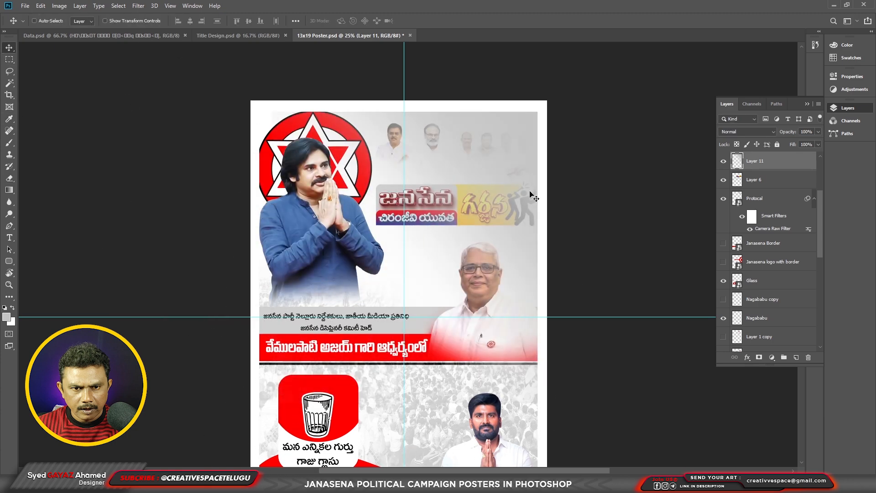
{"action": "key", "text": "ctrl+shift+bracketleft"}
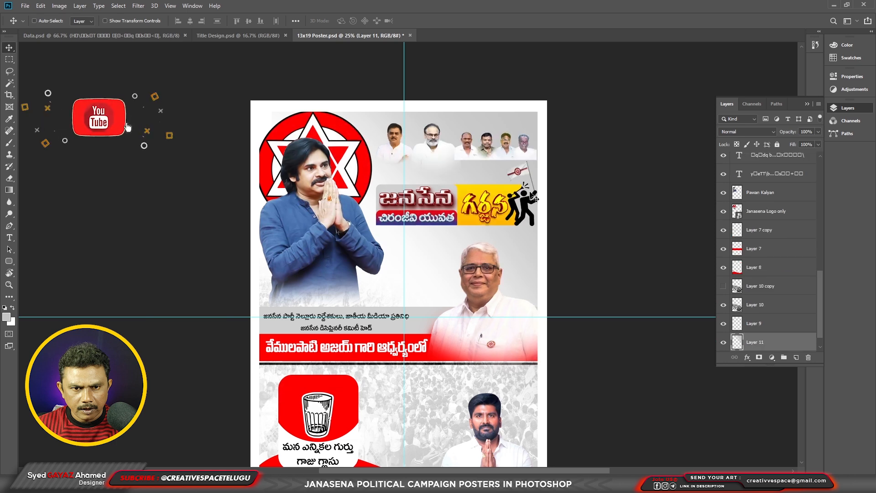
Recolour the faded grey corner layer bright blue while preserving its transparency.
{"action": "left_click", "coordinate": [7, 317]}
{"action": "left_click", "coordinate": [308, 232]}
{"action": "left_click_drag", "start_coordinate": [285, 229], "coordinate": [303, 164]}
{"action": "left_click", "coordinate": [388, 178]}
{"action": "key", "text": "alt+shift+BackSpace"}
Enlarge the blue fade, move it toward the upper-right corner and set its opacity to 30%.
{"action": "key", "text": "e"}
{"action": "key", "text": "v"}
{"action": "scroll", "coordinate": [532, 126], "scroll_direction": "up", "scroll_amount": 1}
{"action": "key", "text": "ctrl+t"}
{"action": "left_click_drag", "start_coordinate": [539, 108], "coordinate": [612, 42]}
{"action": "key", "text": "Return"}
{"action": "left_click_drag", "start_coordinate": [516, 132], "coordinate": [544, 103]}
{"action": "key", "text": "3"}
{"action": "left_click_drag", "start_coordinate": [399, 215], "coordinate": [407, 193]}
Bring the Telugu event date and rally text from Data.psd into the poster and place it below the black strip.
{"action": "scroll", "coordinate": [329, 278], "scroll_direction": "down", "scroll_amount": 5}
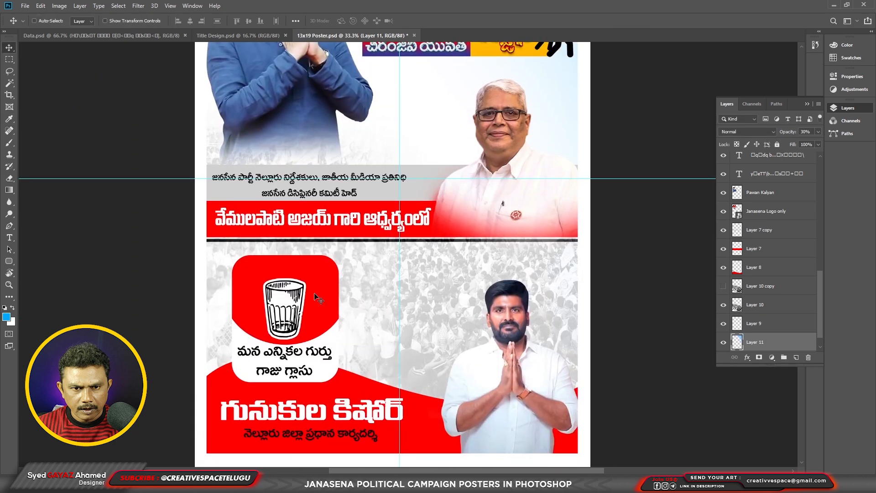
{"action": "left_click", "coordinate": [311, 327]}
{"action": "left_click_drag", "start_coordinate": [310, 326], "coordinate": [318, 322]}
{"action": "key", "text": "ctrl+Tab"}
{"action": "key", "text": "ctrl+Tab"}
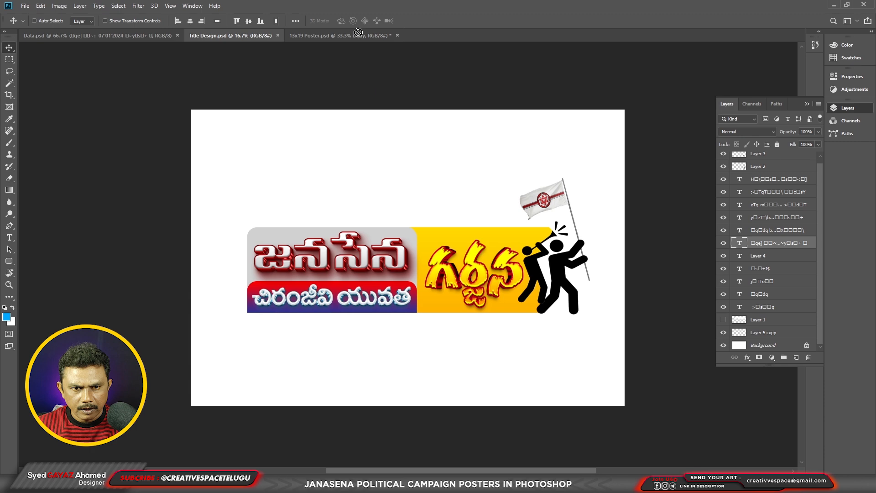
{"action": "key", "text": "ctrl+Tab"}
{"action": "left_click_drag", "start_coordinate": [479, 261], "coordinate": [479, 290]}
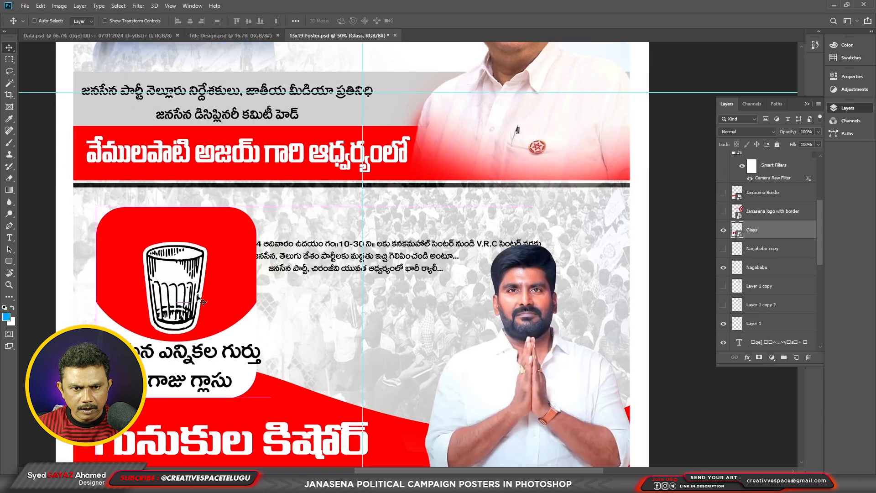
Undo the glass symbol's move, scale it down together with its caption and shift both down and left.
{"action": "key", "text": "ctrl+z"}
{"action": "right_click", "coordinate": [209, 358]}
{"action": "left_click", "coordinate": [261, 363], "text": "shift"}
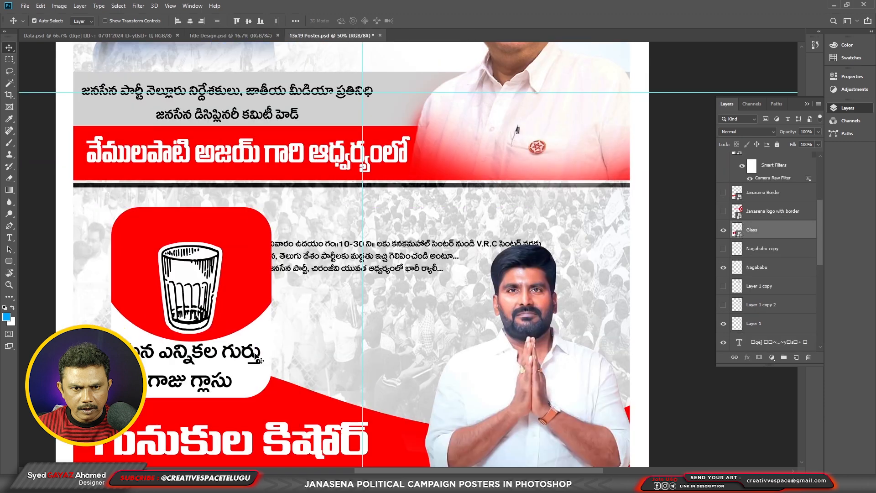
{"action": "left_click_drag", "start_coordinate": [271, 214], "coordinate": [252, 229]}
{"action": "left_click_drag", "start_coordinate": [228, 265], "coordinate": [208, 295]}
{"action": "key", "text": "Return"}
Break the long date line of the event text into shorter lines and increase the line spacing of the whole text block.
{"action": "key", "text": "t"}
{"action": "left_click", "coordinate": [391, 244]}
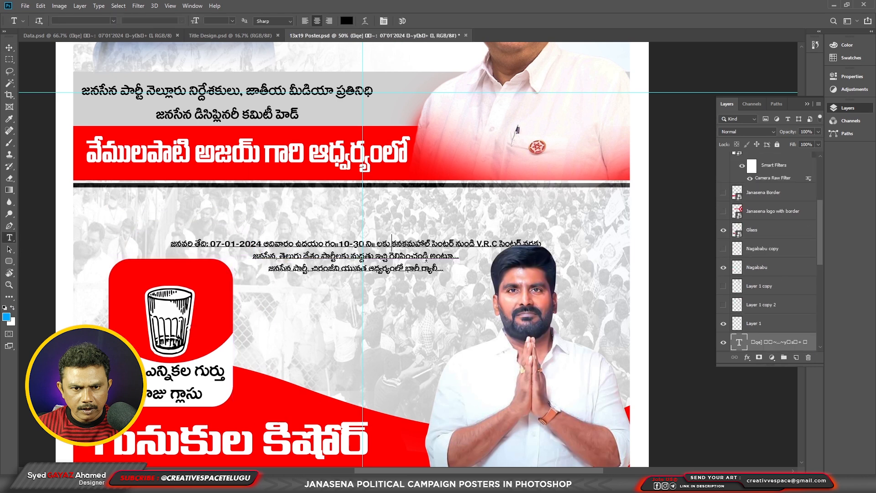
{"action": "key", "text": "Return"}
{"action": "key", "text": "ctrl+Return"}
{"action": "left_click", "coordinate": [374, 270]}
{"action": "key", "text": "ctrl+a"}
{"action": "key", "text": "alt+Down"}
{"action": "key", "text": "ctrl+Return"}
Enlarge the event text block and wrap its time and venue wording onto separate lines below the date.
{"action": "key", "text": "ctrl+t"}
{"action": "left_click_drag", "start_coordinate": [467, 238], "coordinate": [539, 218]}
{"action": "key", "text": "Return"}
{"action": "left_click", "coordinate": [322, 225]}
{"action": "key", "text": "Return"}
{"action": "key", "text": "ctrl+Return"}
{"action": "key", "text": "ctrl+t"}
{"action": "key", "text": "Return"}
Shift the glass symbol left, then split the long rally lines of the event text and shorten పార్టీలకు to పార్టీకు.
{"action": "left_click_drag", "start_coordinate": [182, 310], "coordinate": [161, 310]}
{"action": "left_click", "coordinate": [379, 278]}
{"action": "left_click", "coordinate": [414, 303]}
{"action": "key", "text": "Return"}
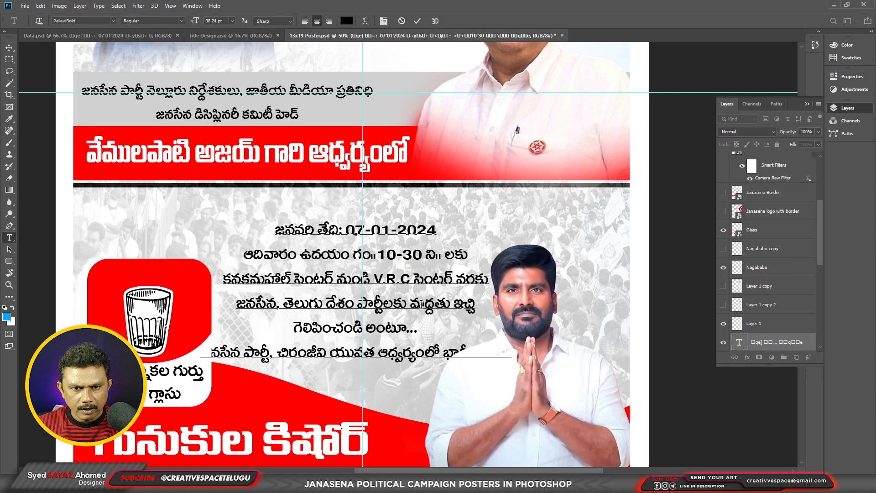
{"action": "key", "text": "Return"}
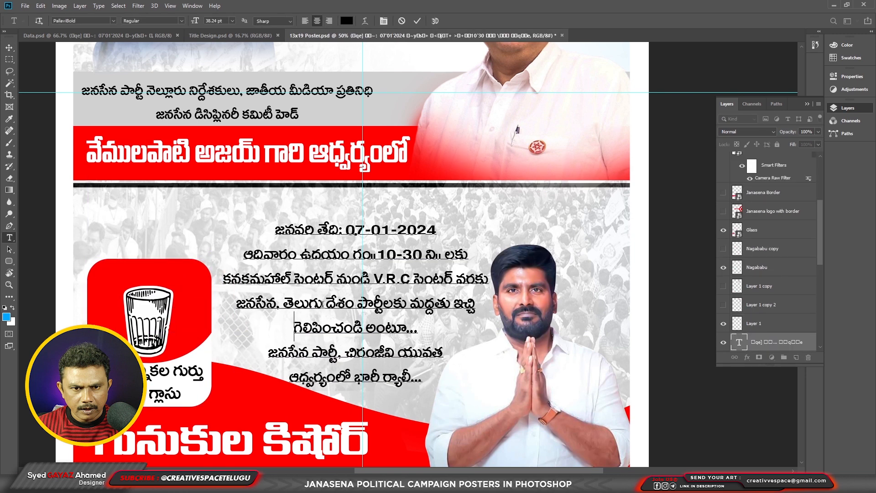
{"action": "left_click", "coordinate": [395, 304]}
{"action": "key", "text": "BackSpace"}
Set the జనసేన పార్టీ, చిరంజీవి యువత line in the Kranthi font and change the font of the closing rally line.
{"action": "left_click_drag", "start_coordinate": [443, 352], "coordinate": [268, 352]}
{"action": "left_click", "coordinate": [90, 20]}
{"action": "type", "text": "Kranthi"}
{"action": "key", "text": "Return"}
{"action": "left_click_drag", "start_coordinate": [422, 377], "coordinate": [270, 379]}
{"action": "left_click", "coordinate": [90, 21]}
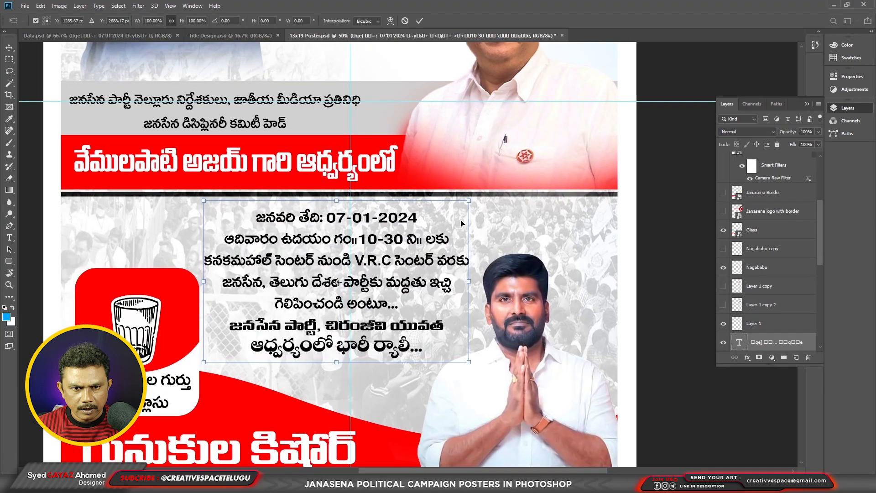
Colour the date 07-01-2024, the time గం॥10-30 ని॥ and the venues కనకమహాల్ సెంటర్ and V.R.C సెంటర్ red.
{"action": "left_click_drag", "start_coordinate": [401, 213], "coordinate": [325, 213]}
{"action": "left_click", "coordinate": [347, 20]}
{"action": "key", "text": "Return"}
{"action": "left_click_drag", "start_coordinate": [196, 259], "coordinate": [428, 238]}
{"action": "left_click", "coordinate": [346, 21]}
{"action": "left_click", "coordinate": [347, 21]}
{"action": "left_click", "coordinate": [236, 233]}
{"action": "left_click", "coordinate": [346, 20]}
{"action": "key", "text": "Return"}
{"action": "left_click", "coordinate": [346, 21]}
{"action": "key", "text": "Return"}
Set the two event lines from జనసేన, తెలుగు దేశం to గెలిపించండి అంటూ... in the Kranthi font.
{"action": "left_click_drag", "start_coordinate": [214, 281], "coordinate": [402, 304]}
{"action": "left_click", "coordinate": [80, 21]}
{"action": "type", "text": "kran"}
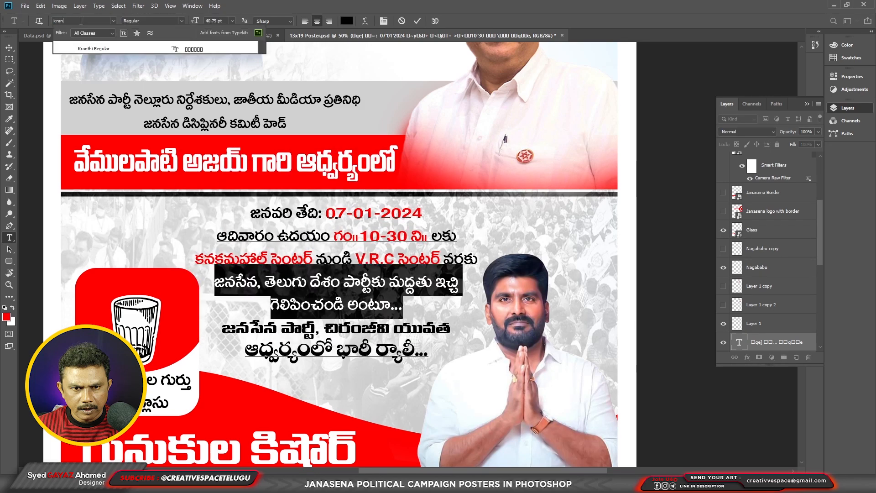
{"action": "key", "text": "Return"}
{"action": "left_click_drag", "start_coordinate": [450, 333], "coordinate": [223, 315]}
{"action": "key", "text": "ctrl+Return"}
Examine the layout of the whole poster in a full-screen preview.
{"action": "key", "text": "v"}
{"action": "key", "text": "ctrl+minus"}
{"action": "key", "text": "ctrl+minus"}
{"action": "key", "text": "ctrl+minus"}
{"action": "key", "text": "f"}
{"action": "key", "text": "f"}
{"action": "key", "text": "ctrl+plus"}
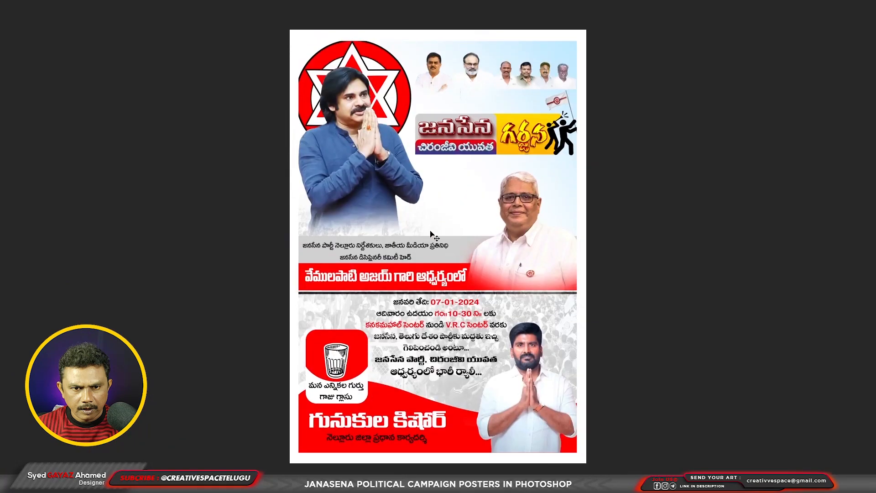